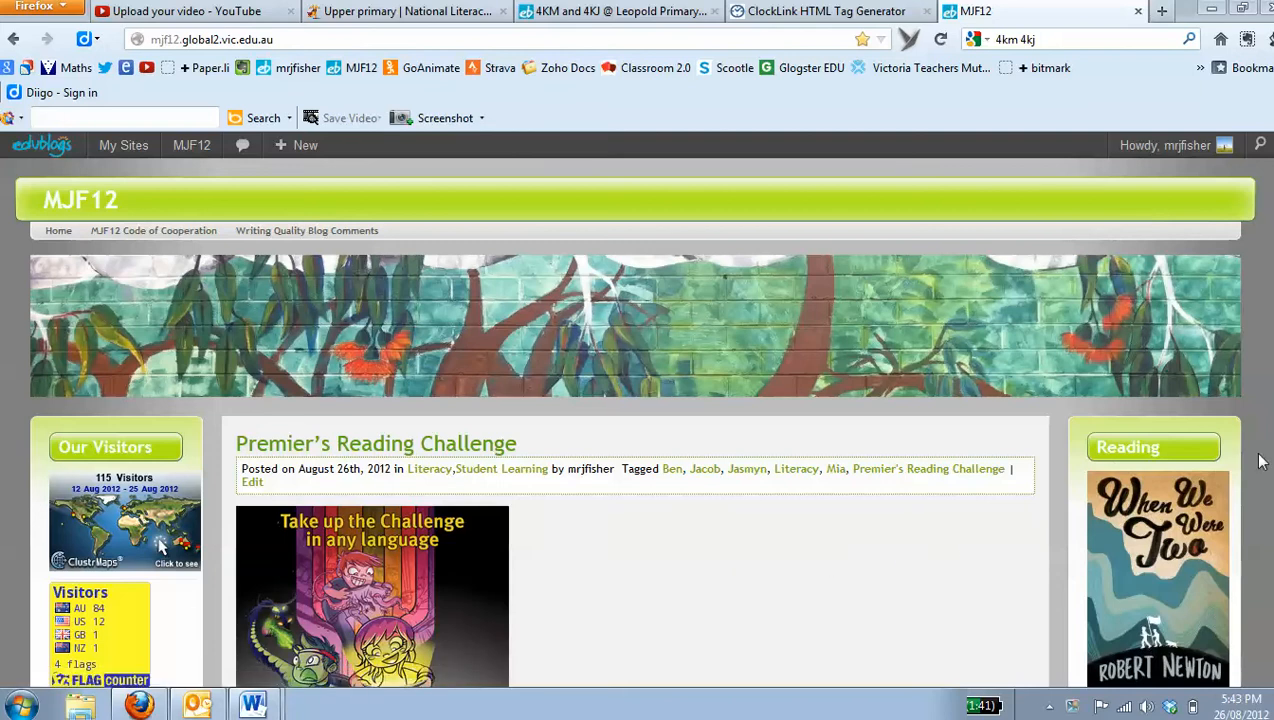
Step: Look over the blog home page's sidebar widgets, including the visitor counters, RC Time clock, Reading and Tag Cloud
scroll(1259, 469, "down", 2)
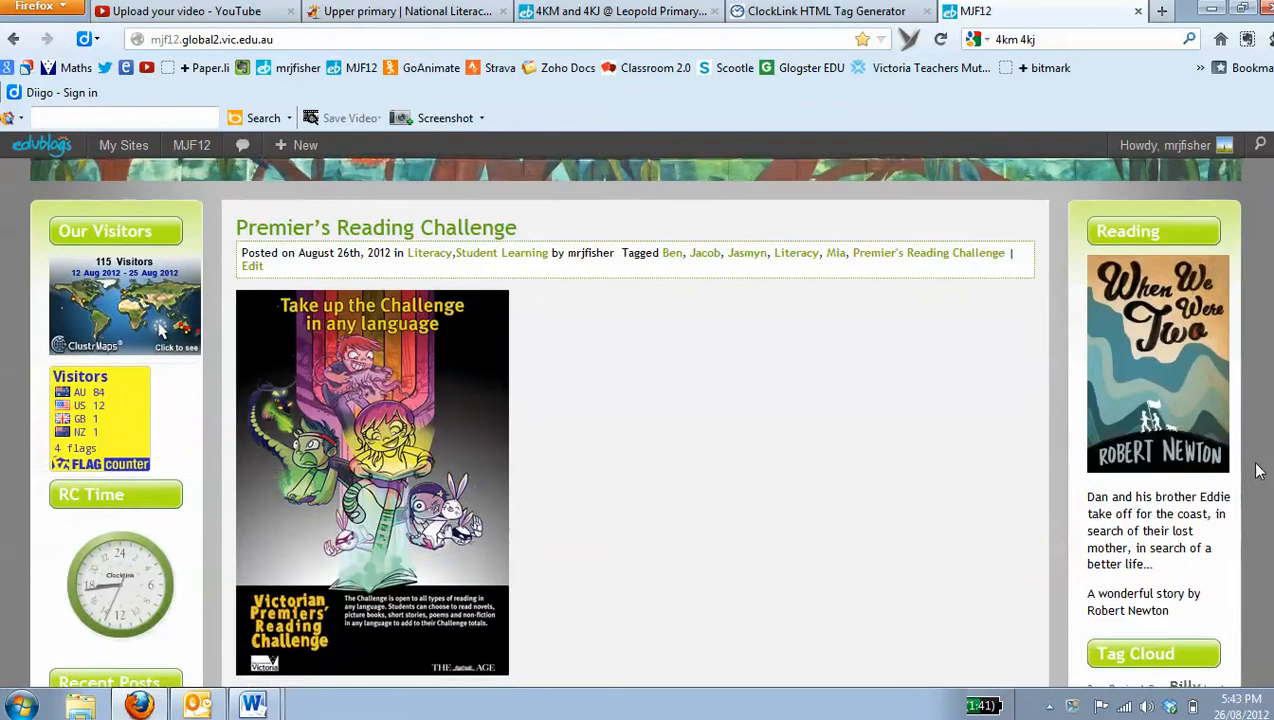
scroll(1255, 469, "up", 1)
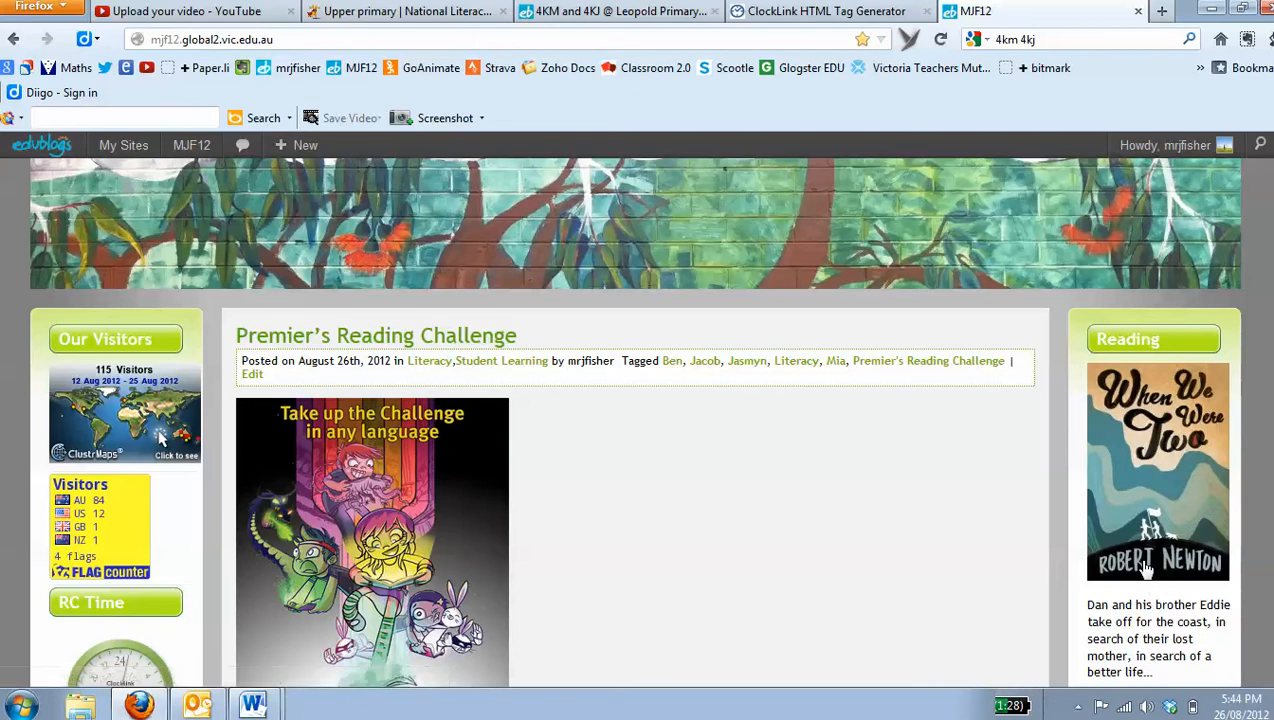
scroll(1137, 547, "down", 2)
scroll(1137, 547, "up", 2)
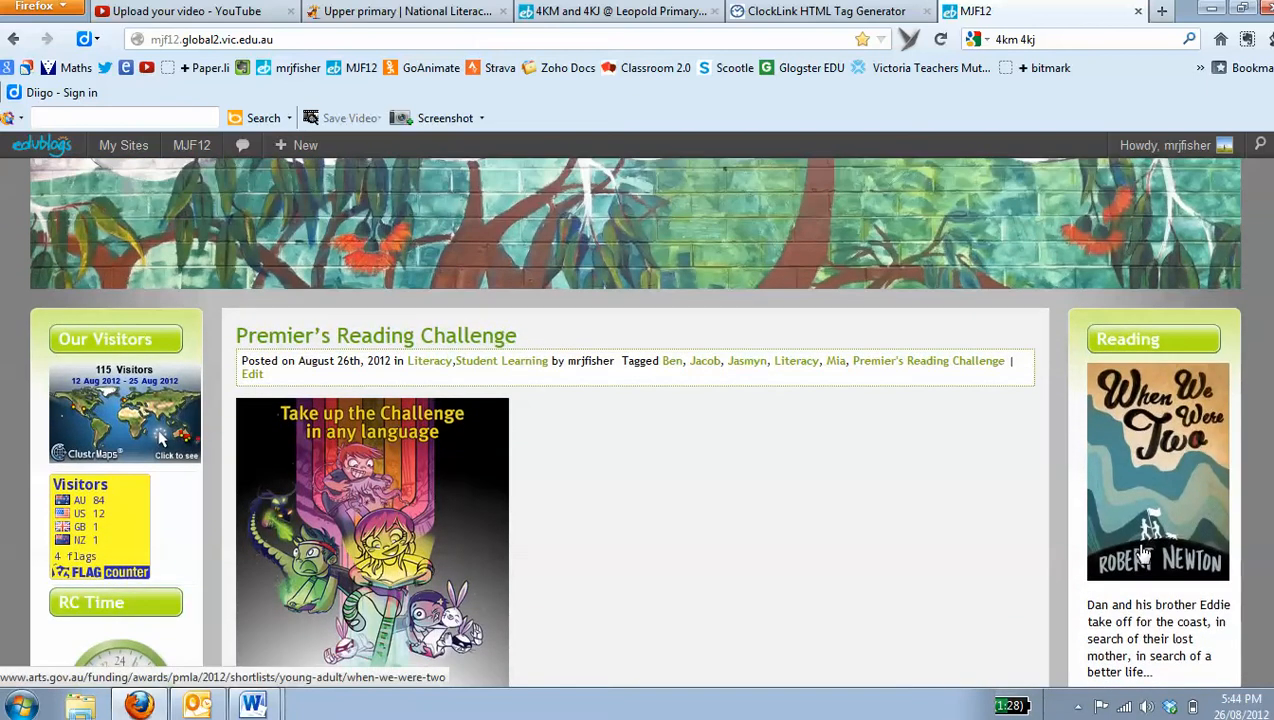
scroll(1143, 553, "up", 1)
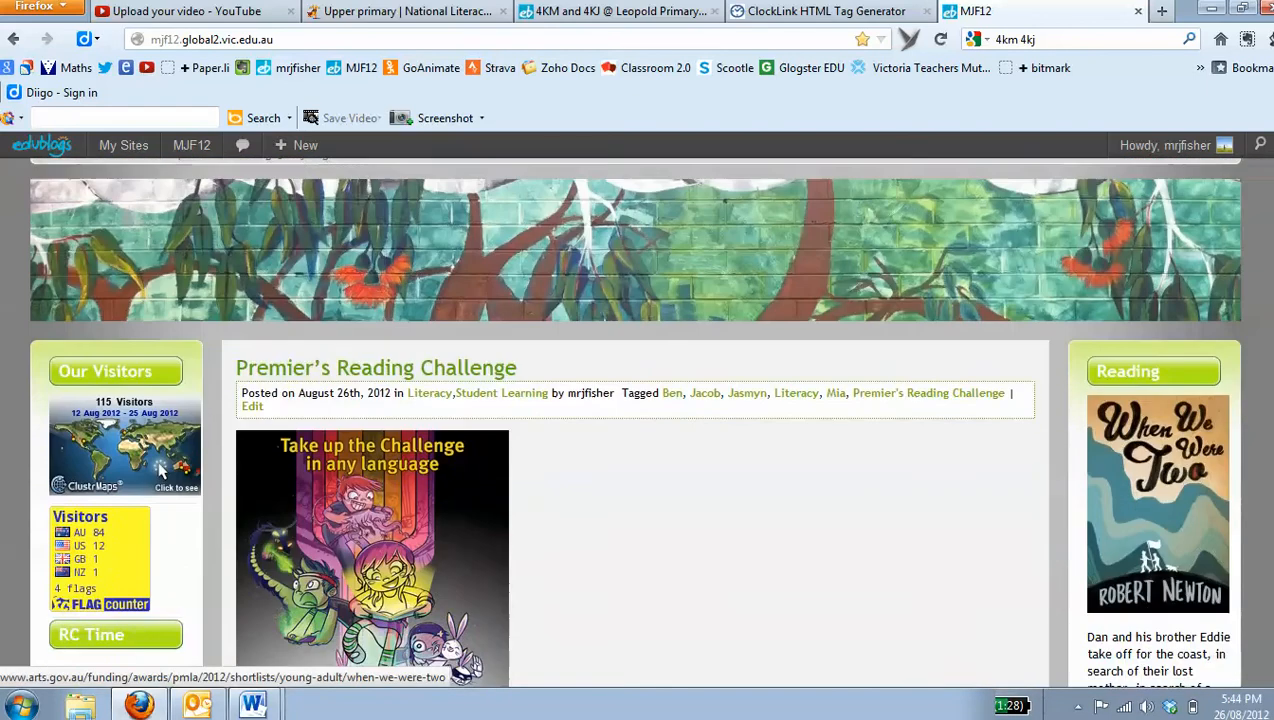
scroll(1143, 555, "down", 3)
scroll(1143, 557, "down", 2)
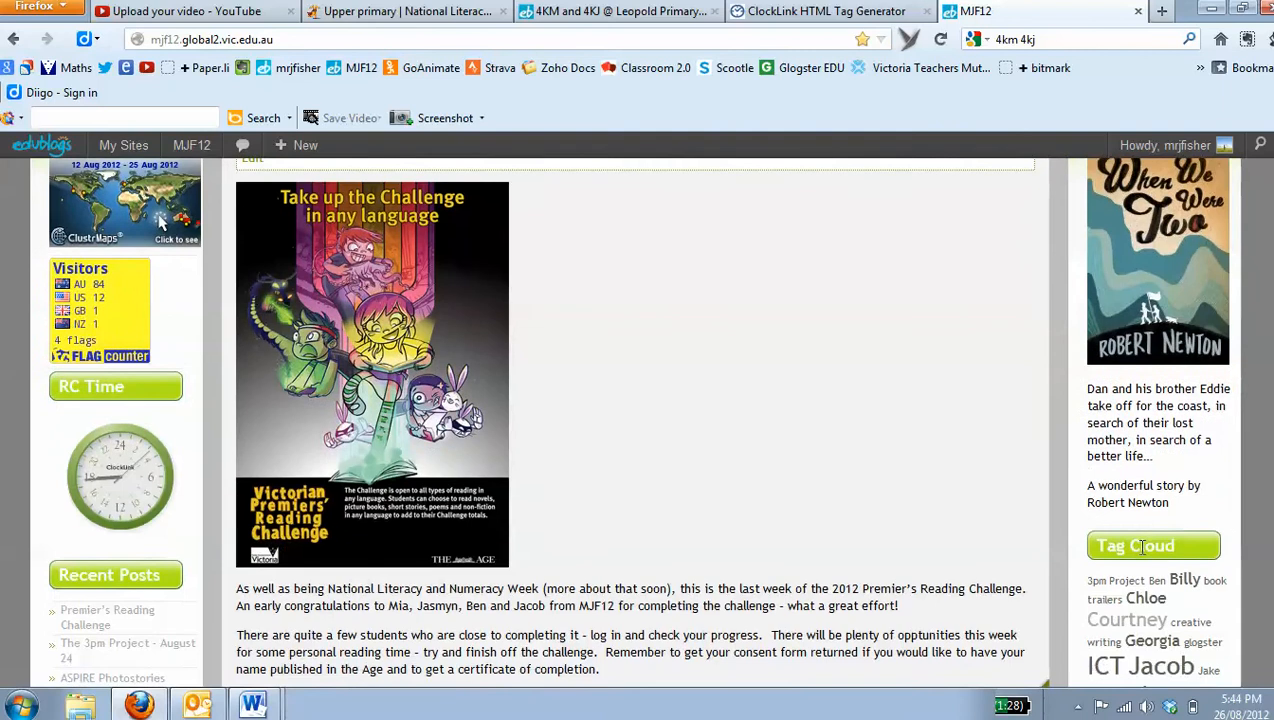
scroll(1116, 481, "up", 2)
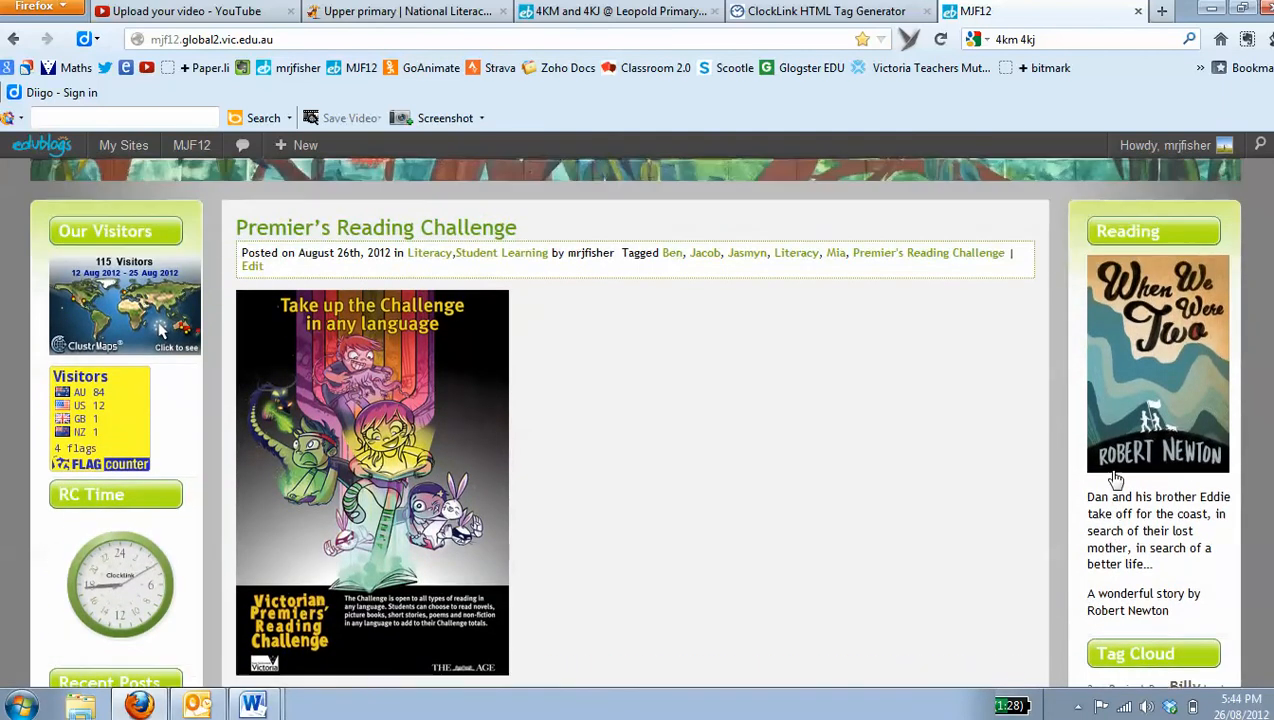
scroll(1116, 481, "up", 4)
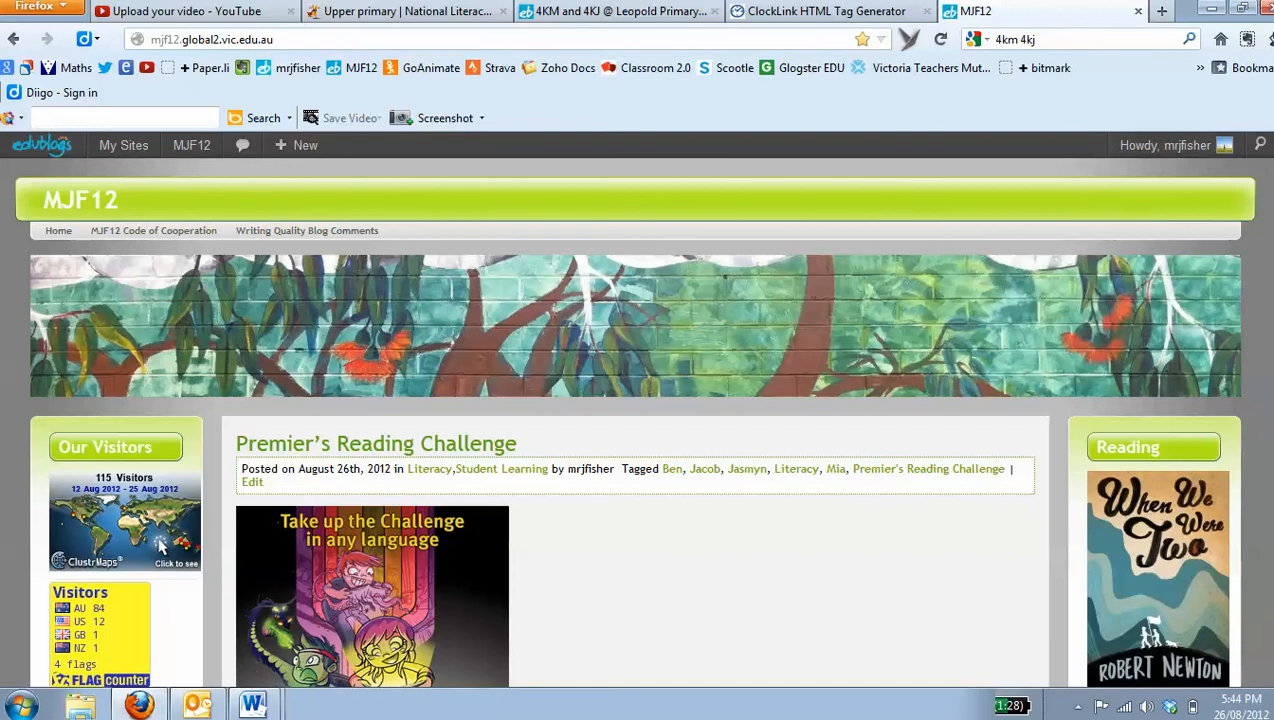
Step: Open the MJF12 blog's widget management page from its dashboard and expand the Right Sidebar area
mouse_move(191, 147)
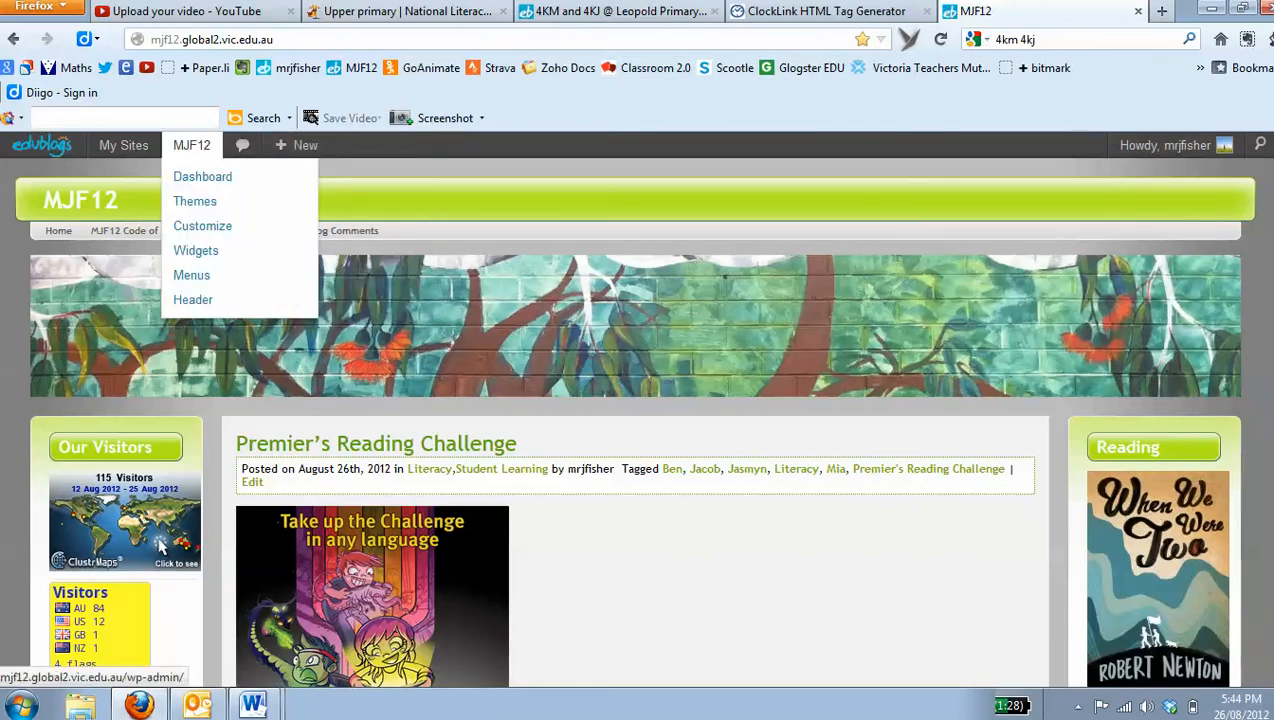
left_click(198, 178)
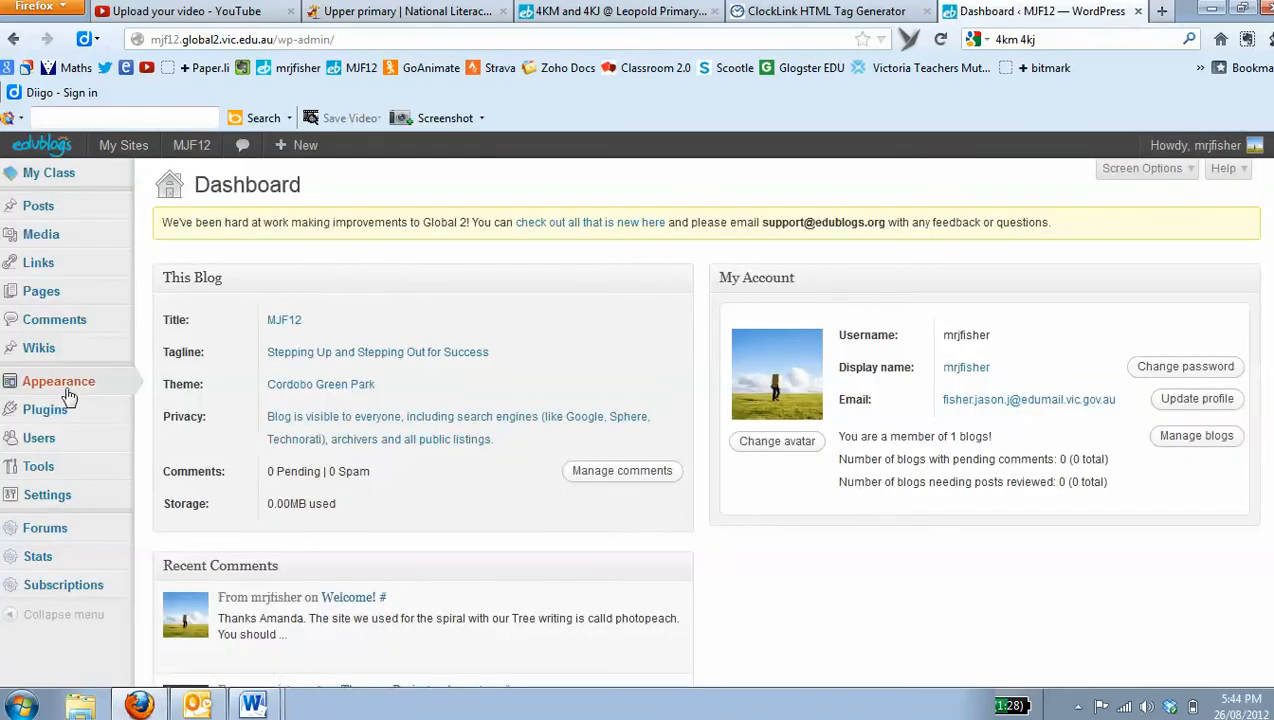
mouse_move(65, 393)
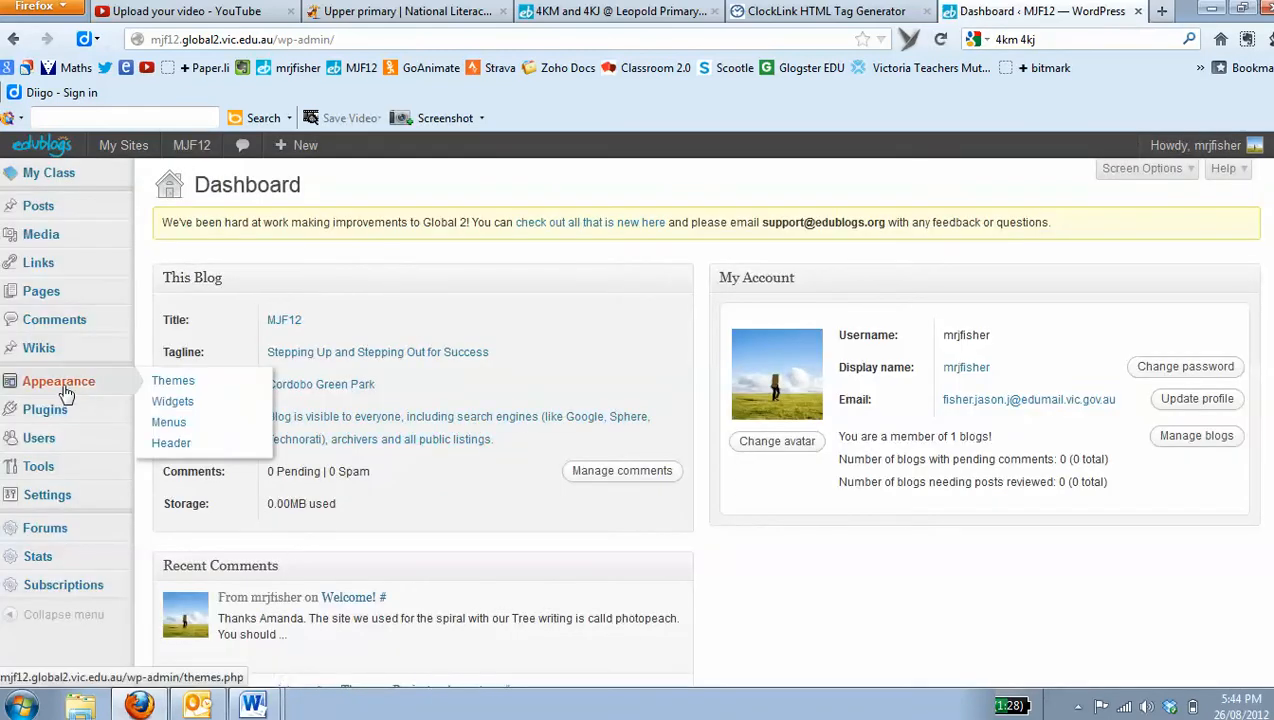
left_click(184, 403)
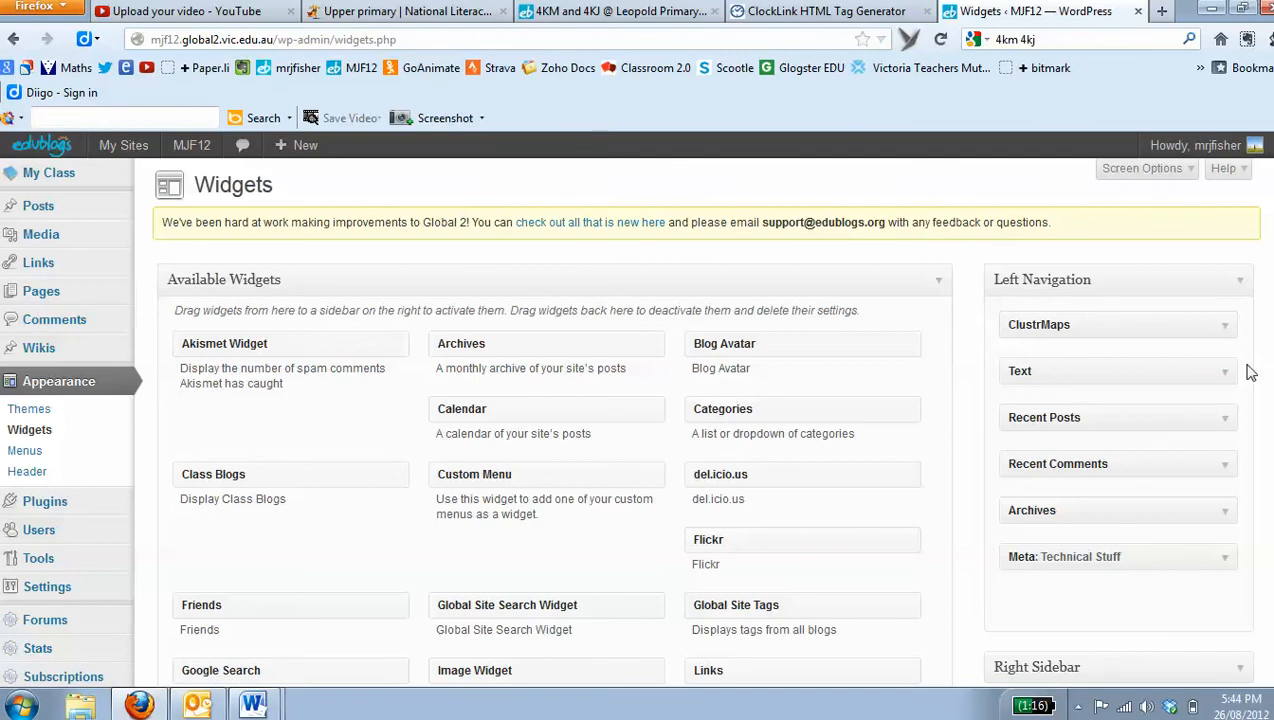
scroll(1177, 401, "down", 2)
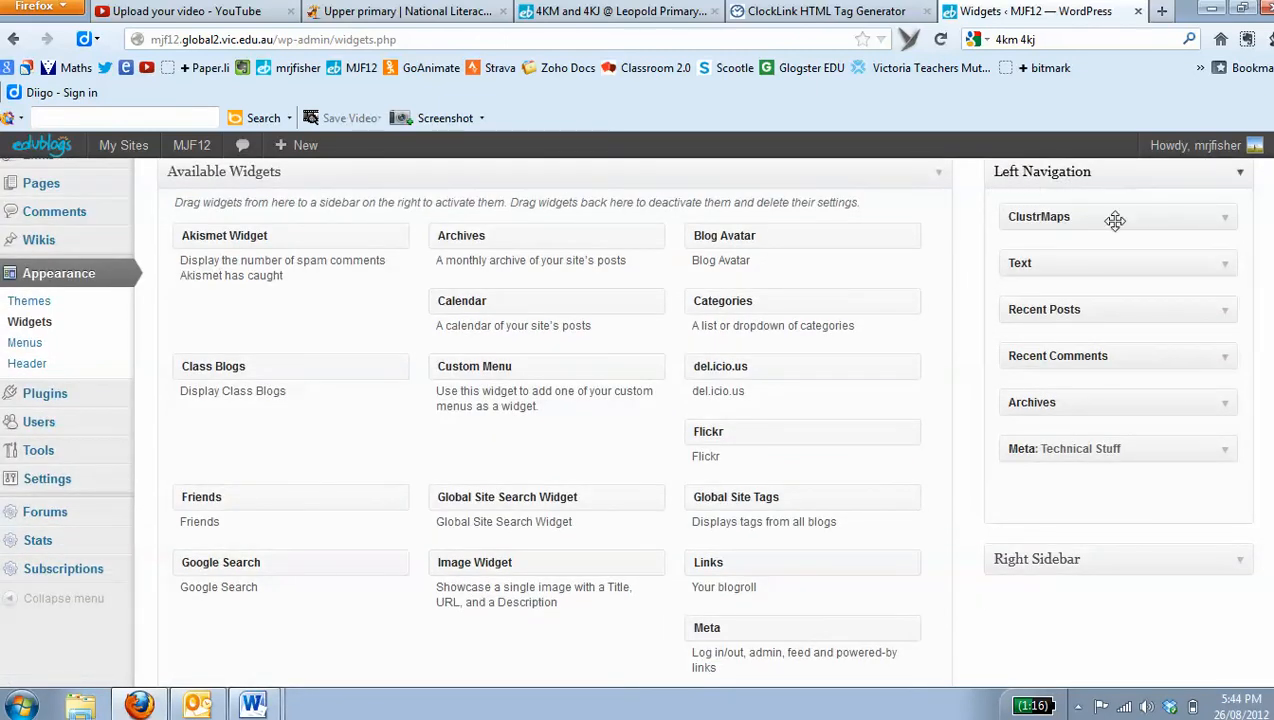
left_click(1178, 575)
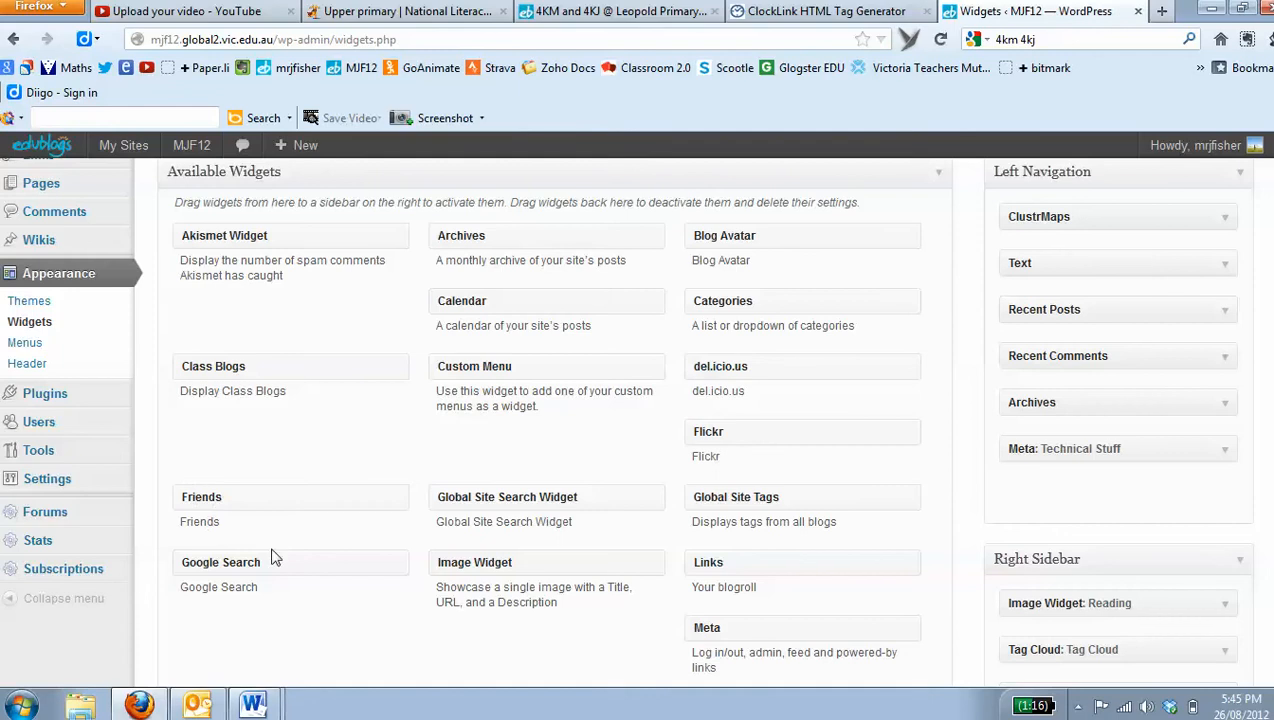
Step: Add the Google Search widget to the end of Left Navigation and remove it again
left_click_drag(272, 562, 1096, 492)
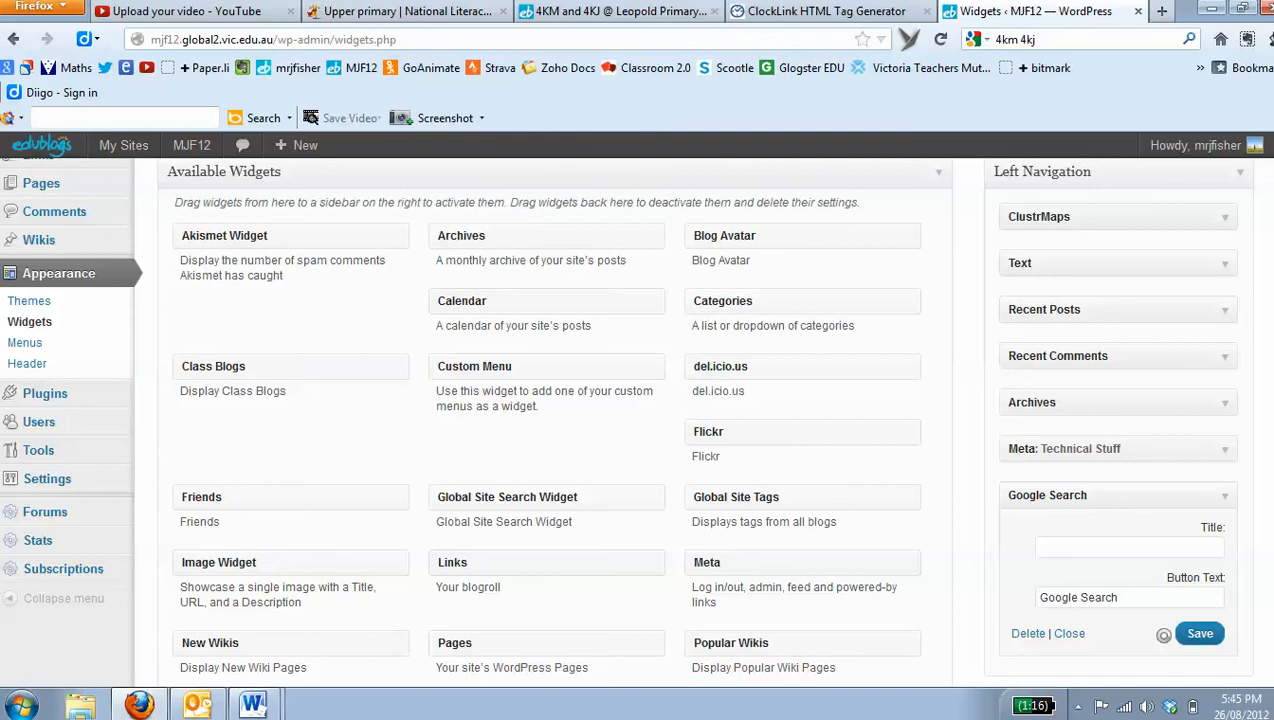
left_click_drag(1088, 498, 326, 478)
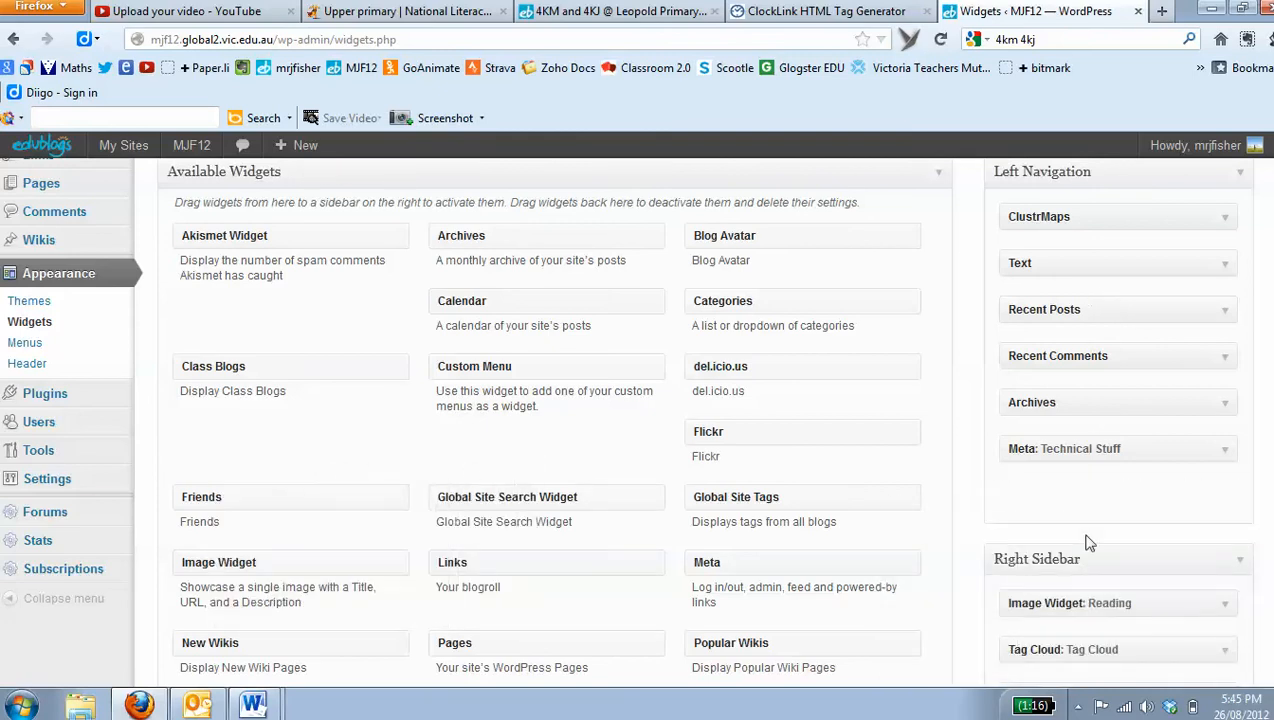
Step: Add a new Text widget to Left Navigation directly below the existing Text widget
scroll(853, 478, "up", 2)
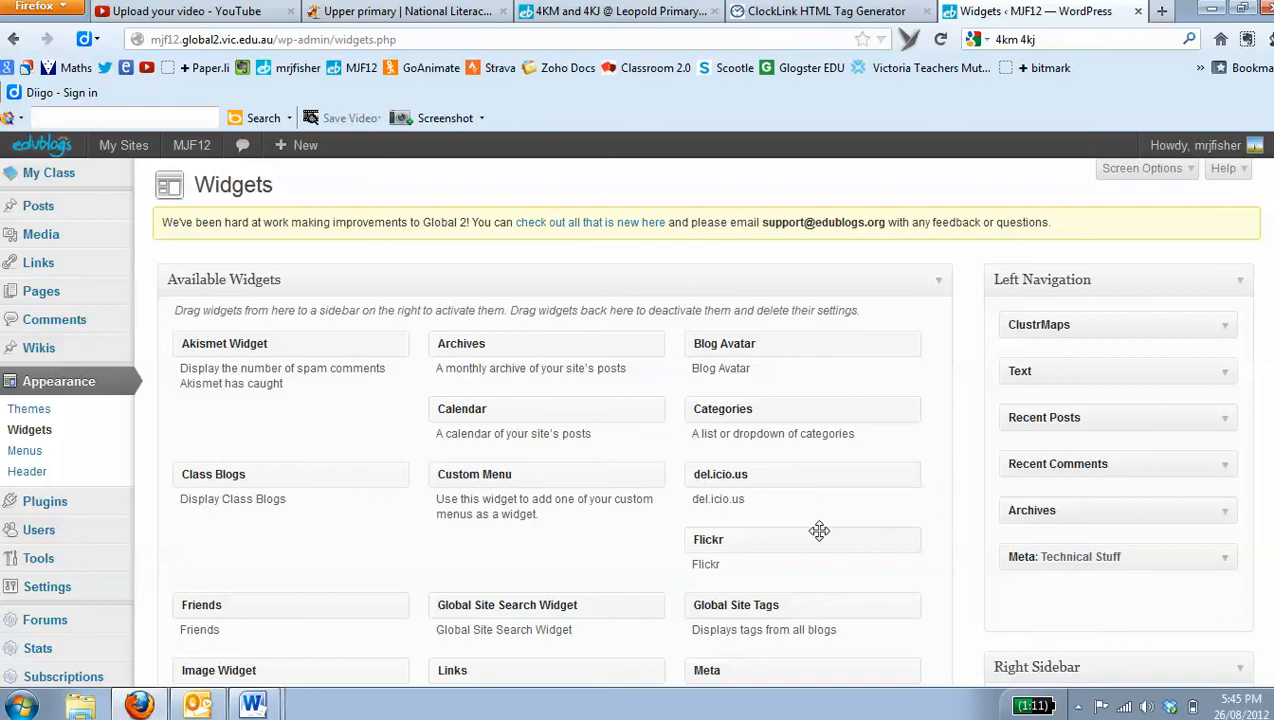
scroll(818, 532, "down", 2)
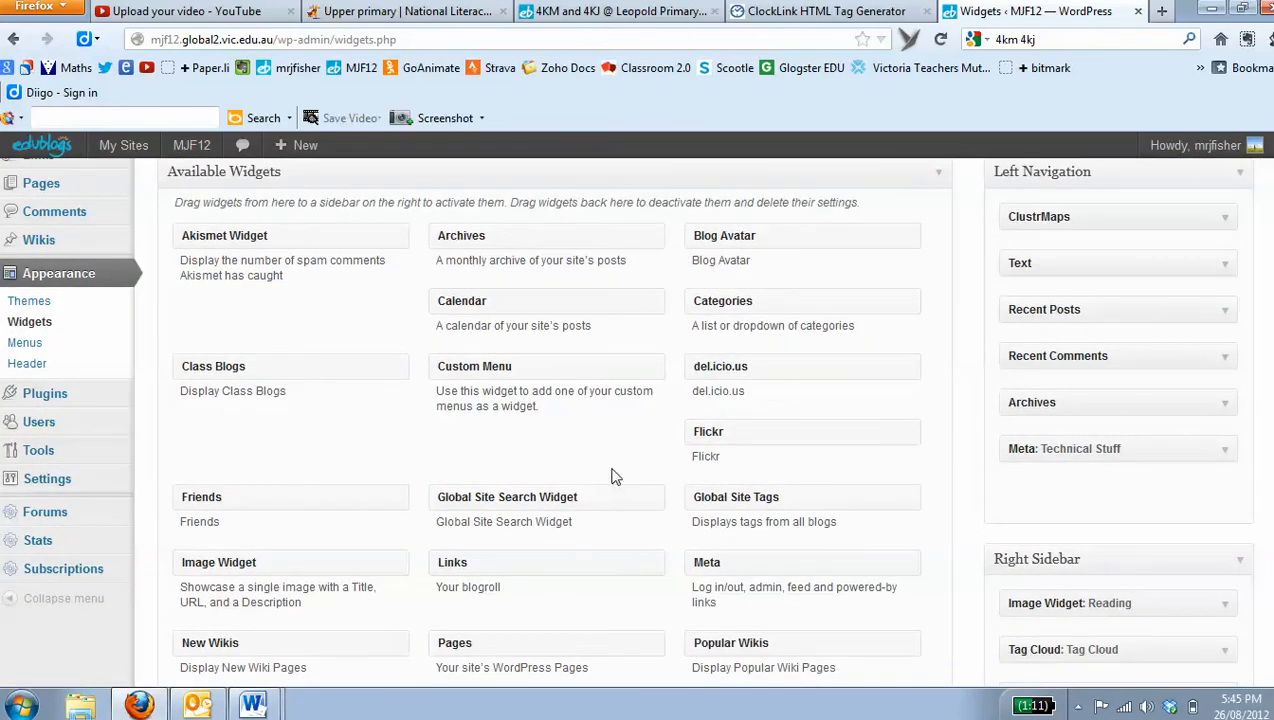
scroll(614, 477, "down", 4)
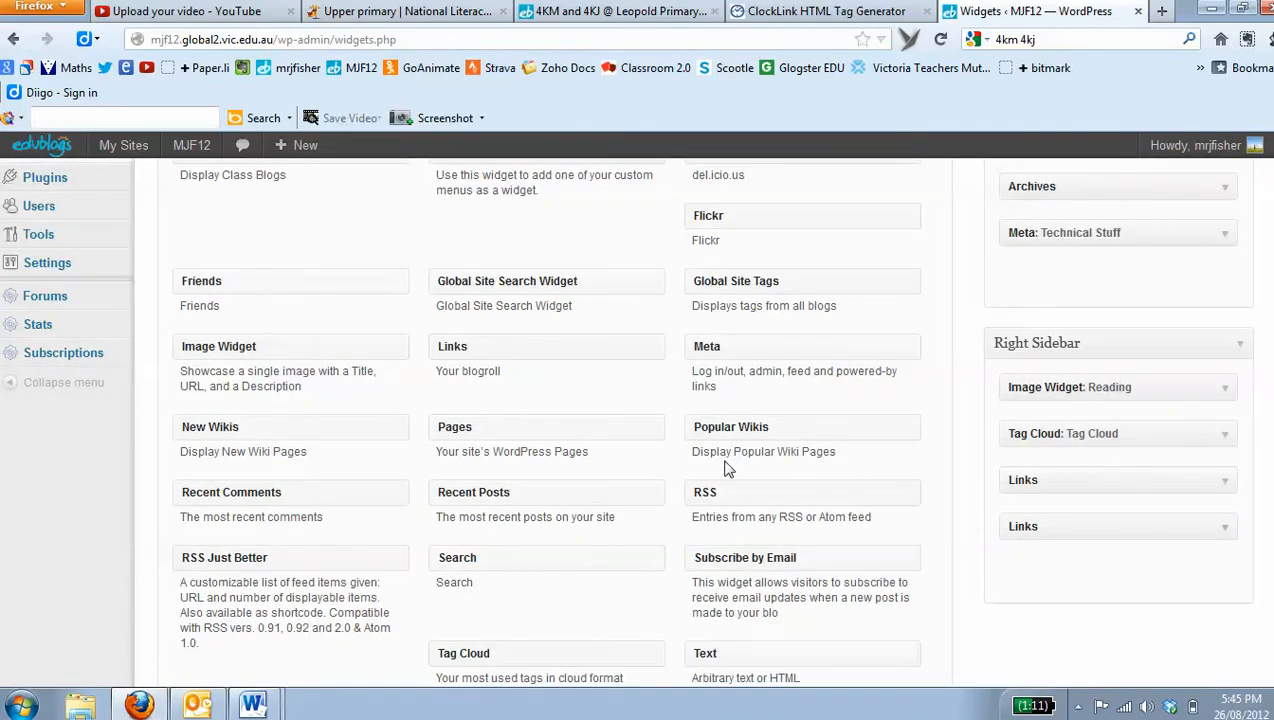
scroll(727, 470, "down", 4)
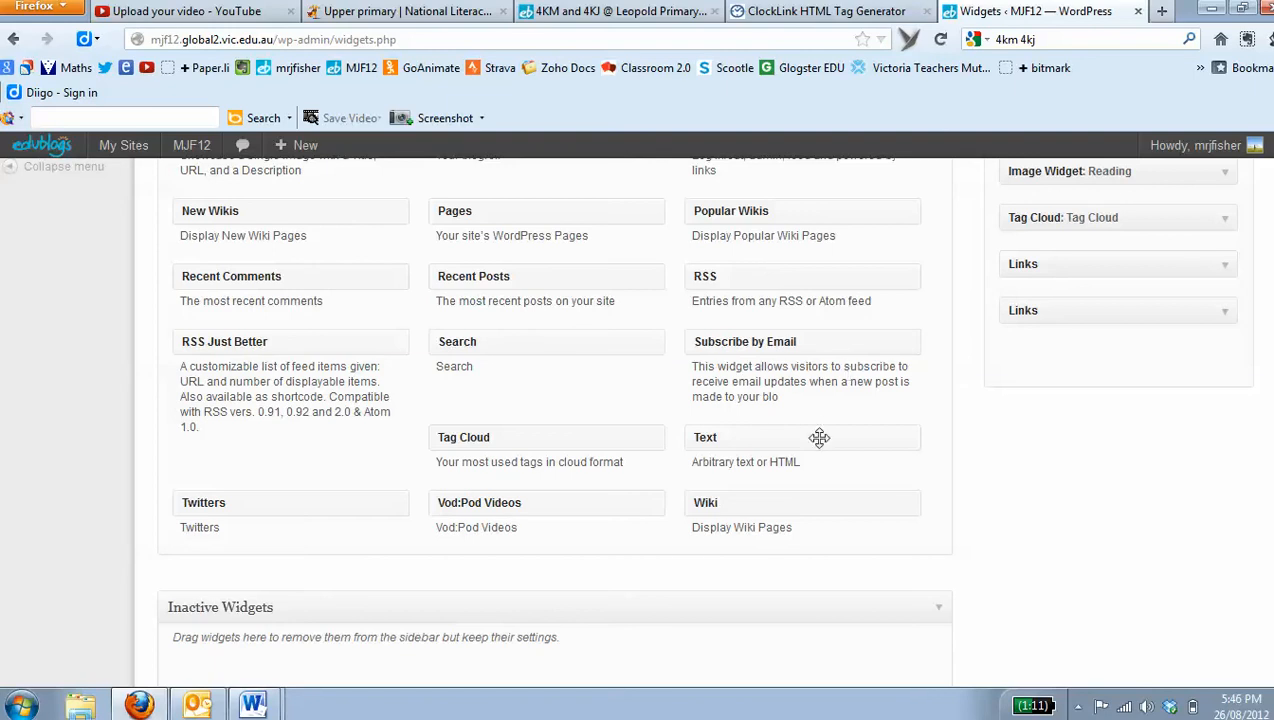
left_click_drag(820, 437, 1140, 347)
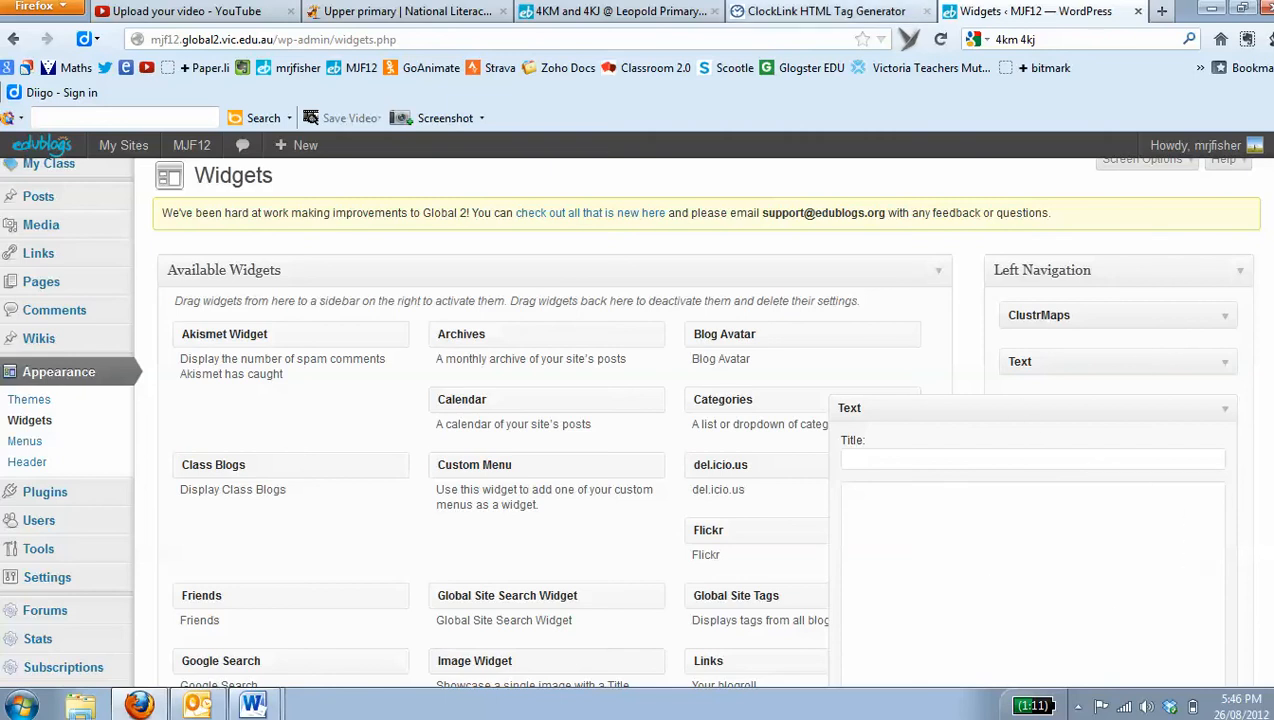
Step: Switch to the ClockLink site and open its gallery of Analog clocks
left_click(848, 14)
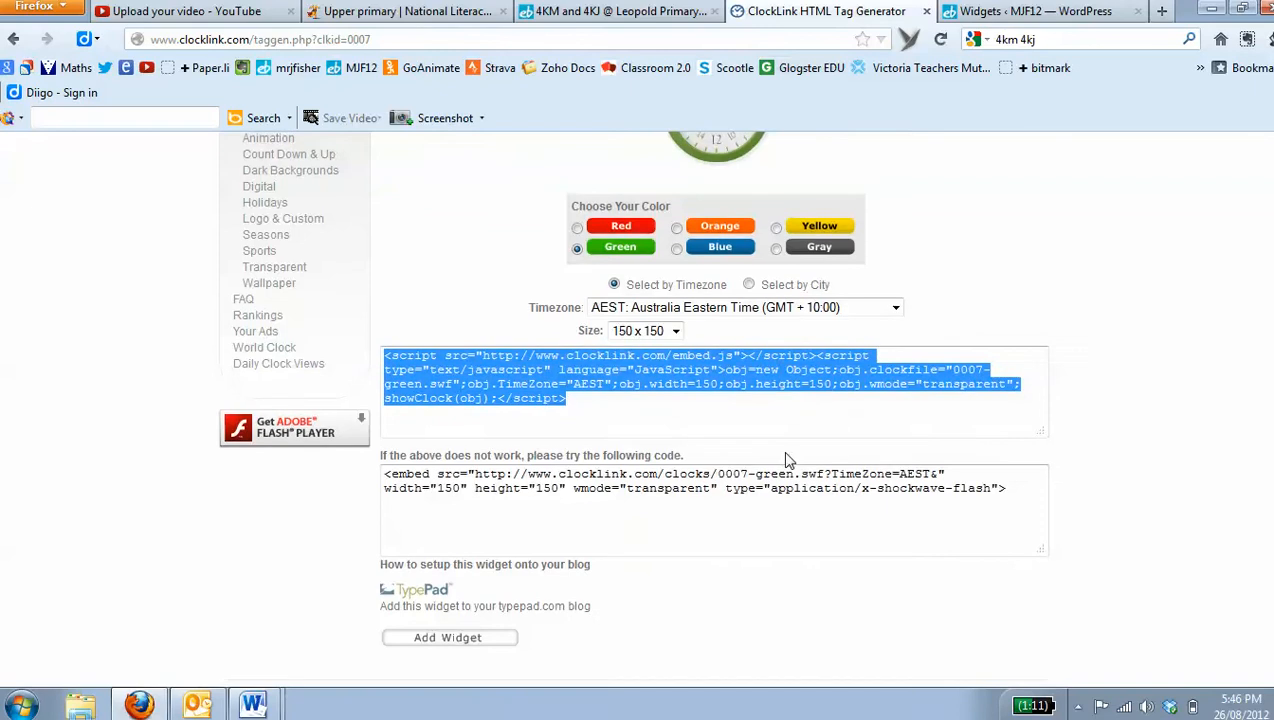
scroll(785, 455, "up", 4)
left_click(317, 158)
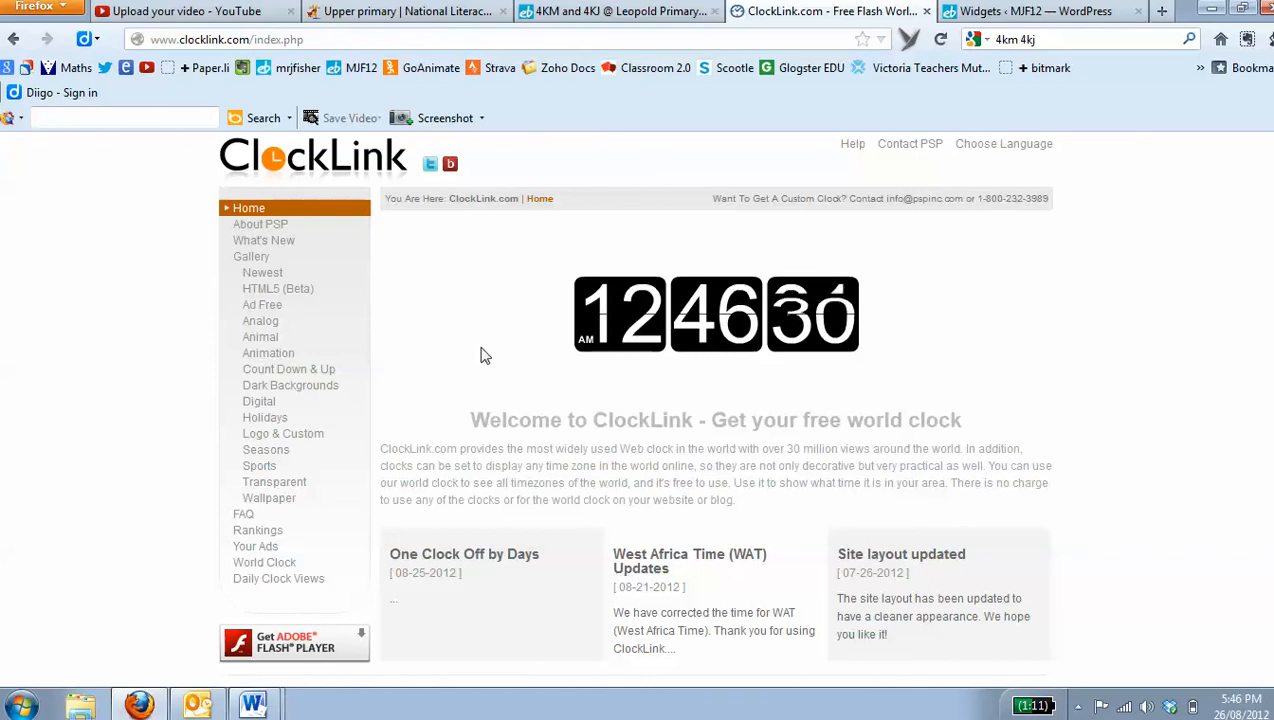
left_click(258, 326)
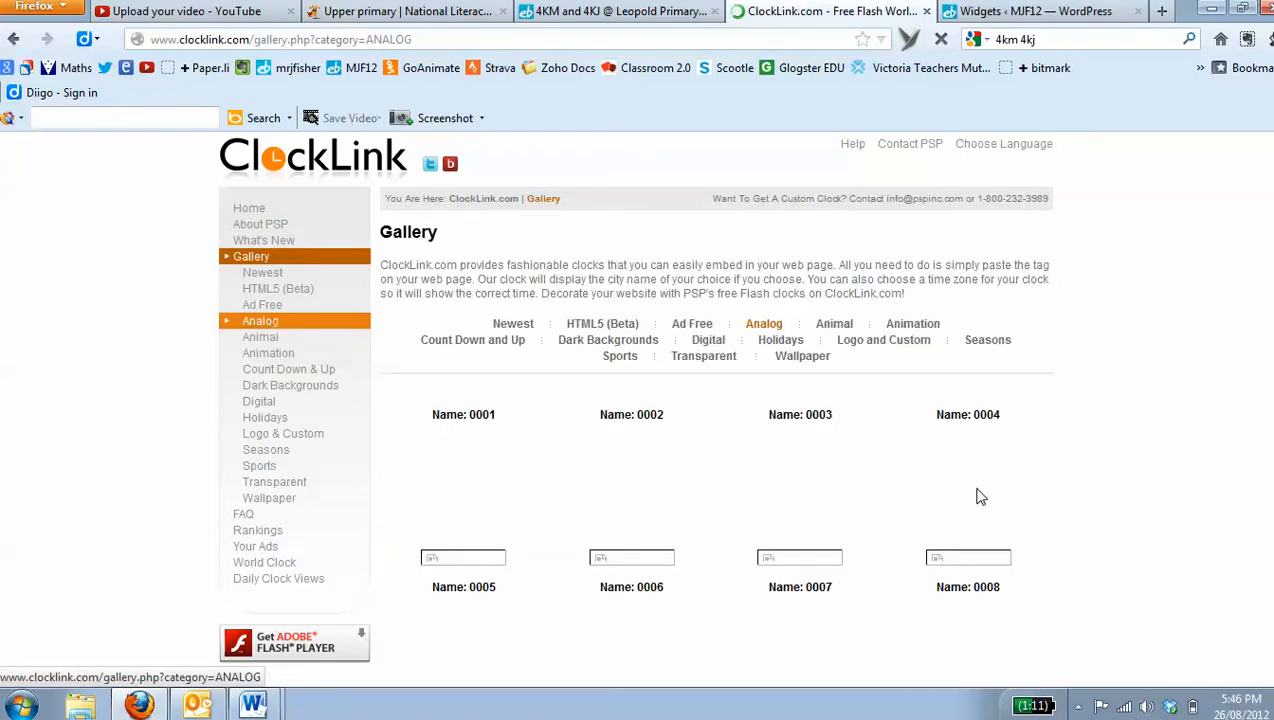
Step: Request the HTML tag for analog clock 0007 and accept the ClockLink user license agreement
scroll(935, 470, "down", 3)
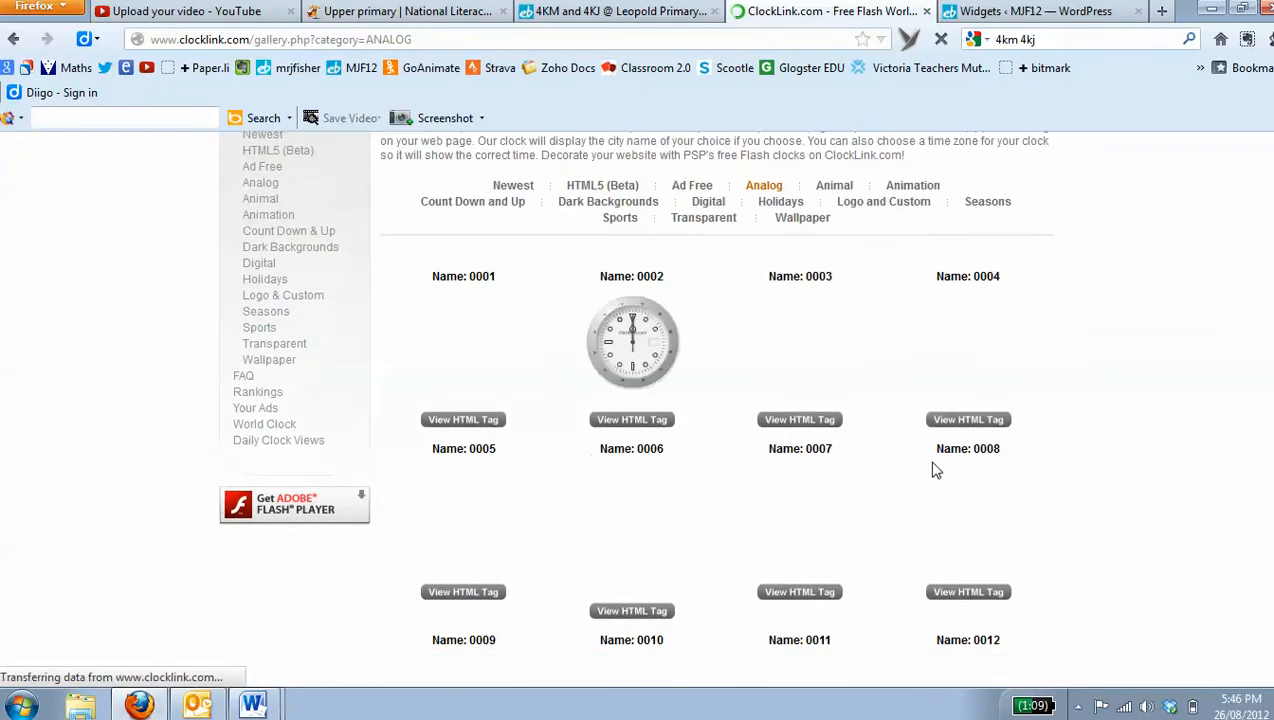
scroll(936, 470, "down", 2)
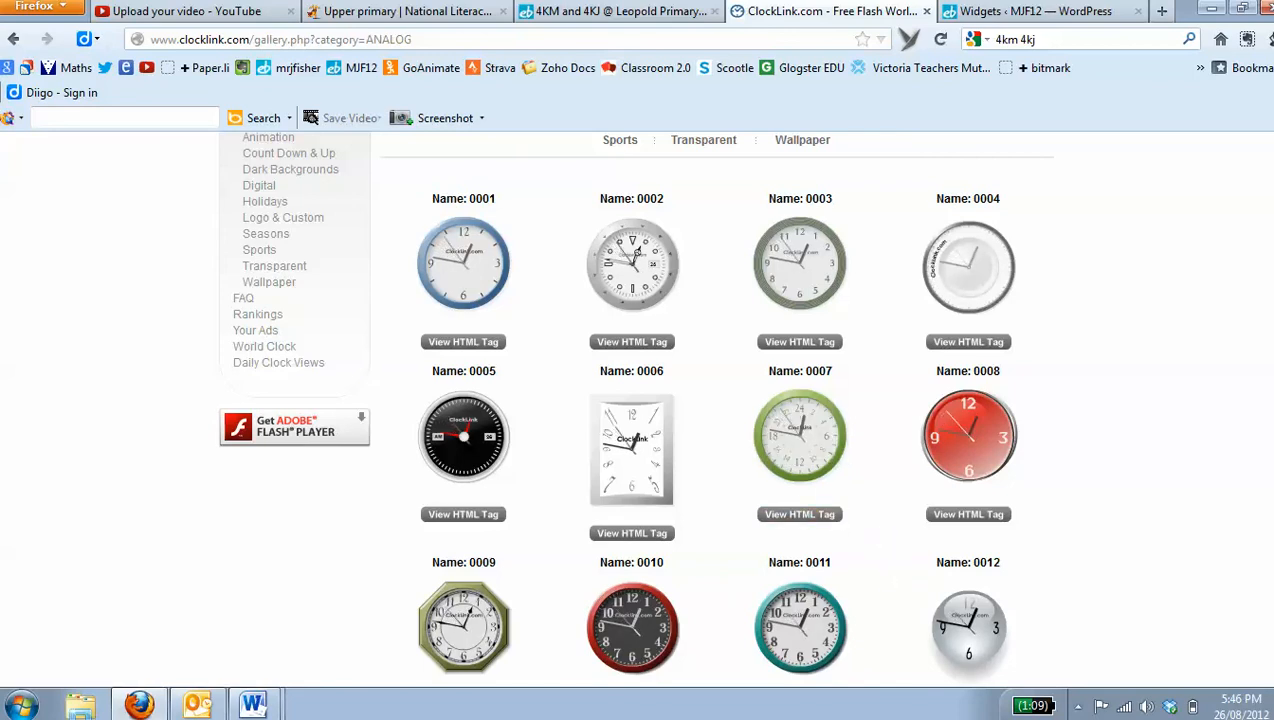
left_click(813, 524)
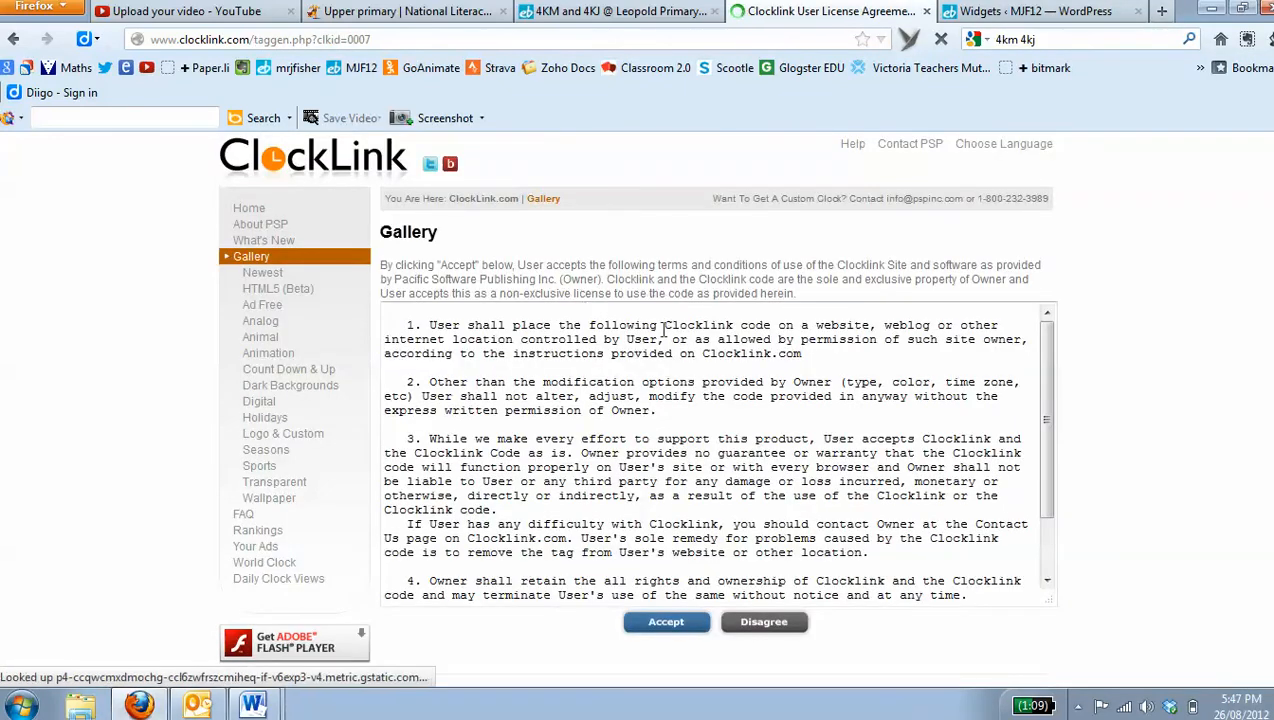
left_click(688, 620)
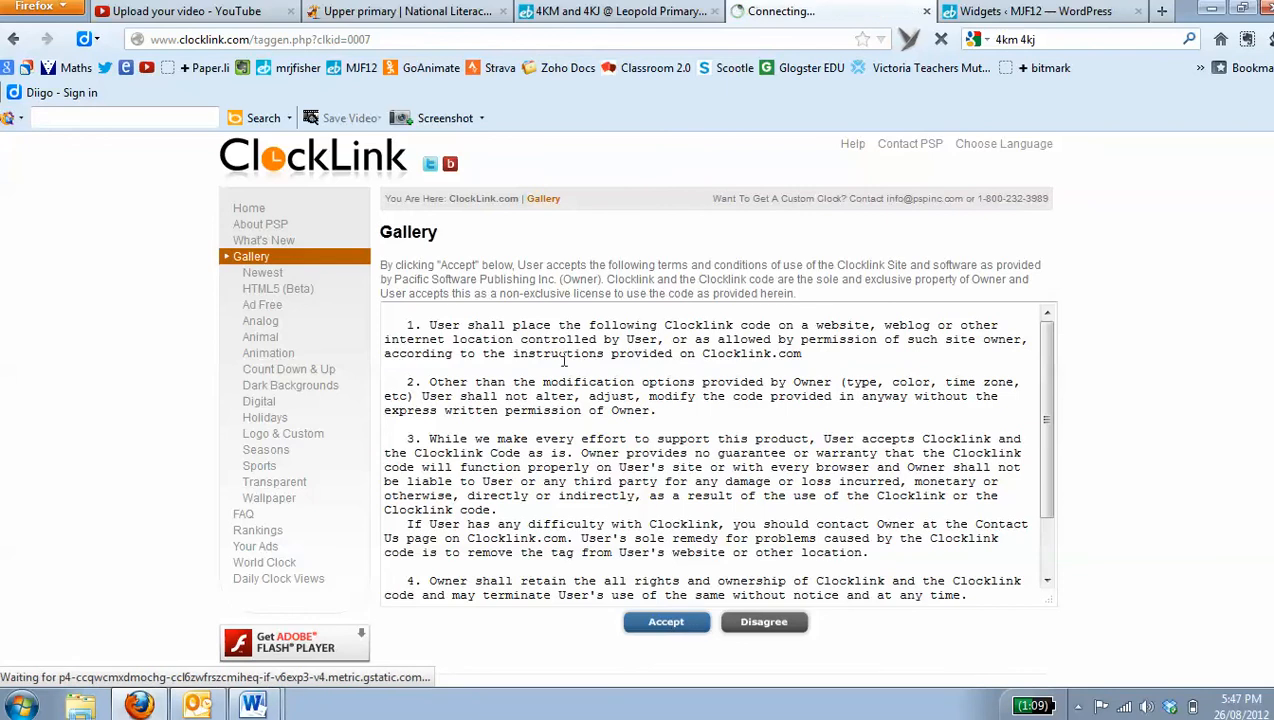
scroll(823, 438, "down", 3)
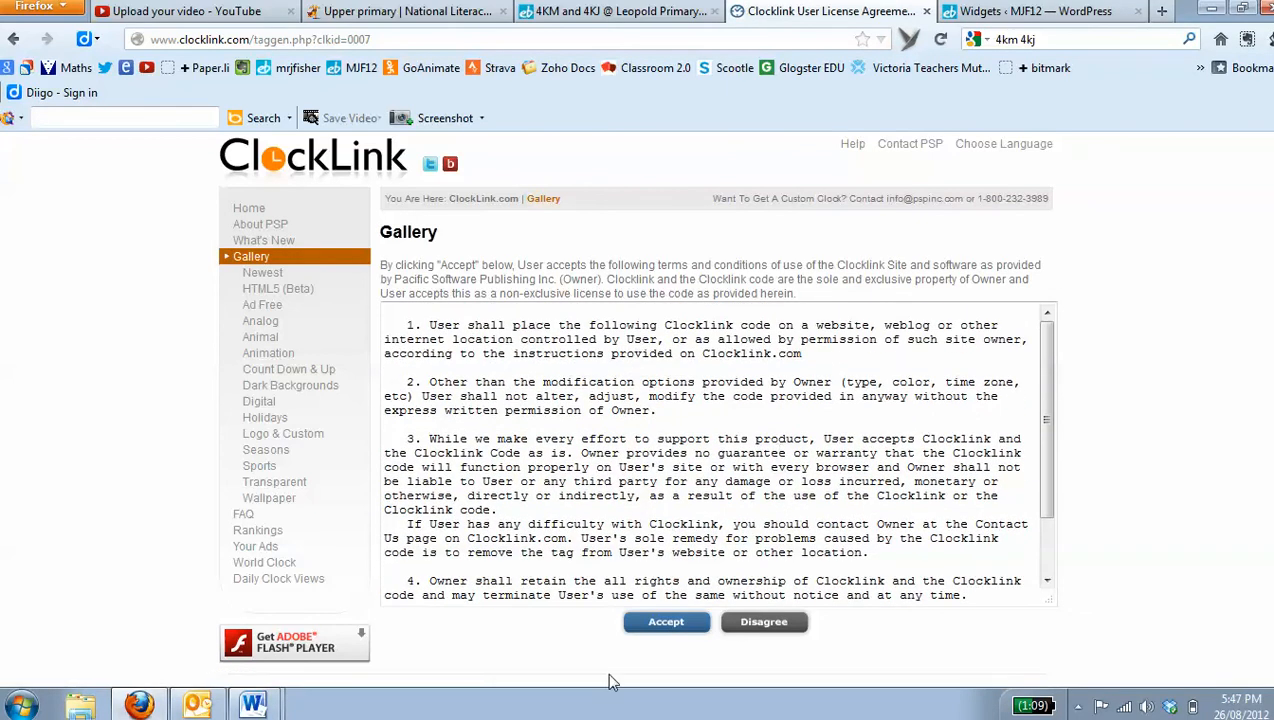
left_click(666, 628)
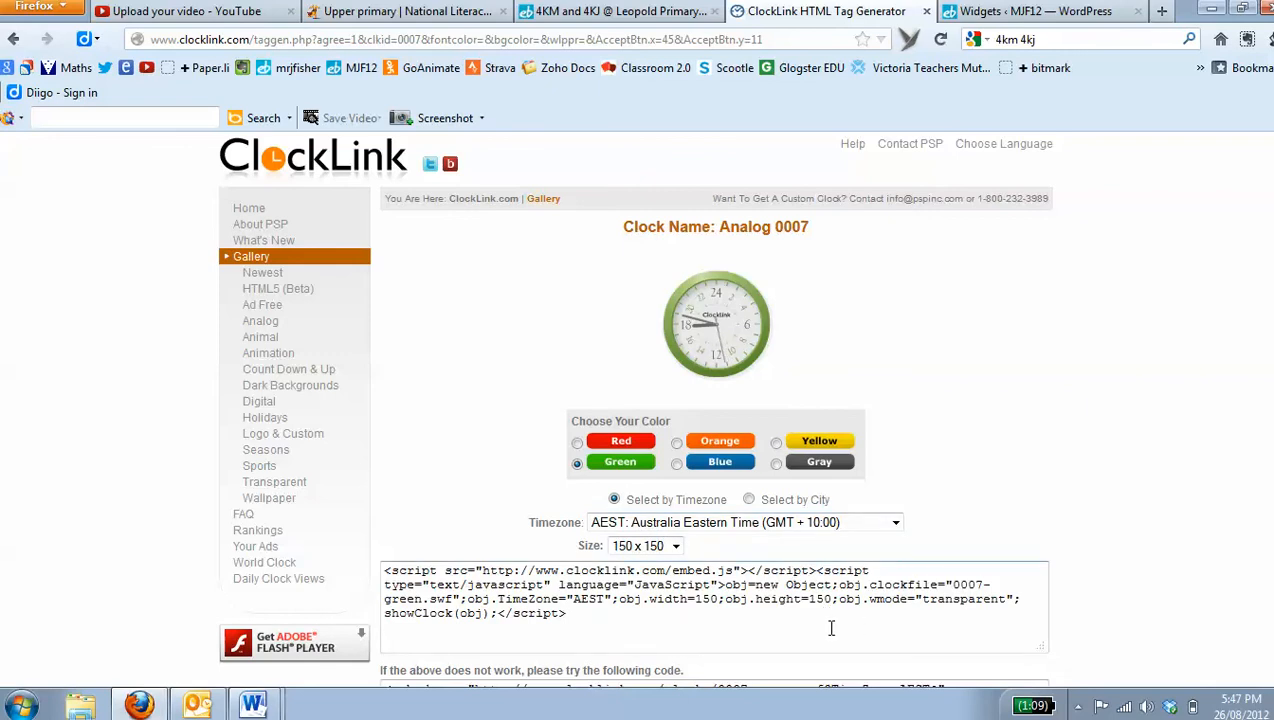
Step: Copy the whole script embed code for the green 150 x 150 clock in the AEST timezone
scroll(831, 628, "down", 4)
scroll(831, 628, "up", 2)
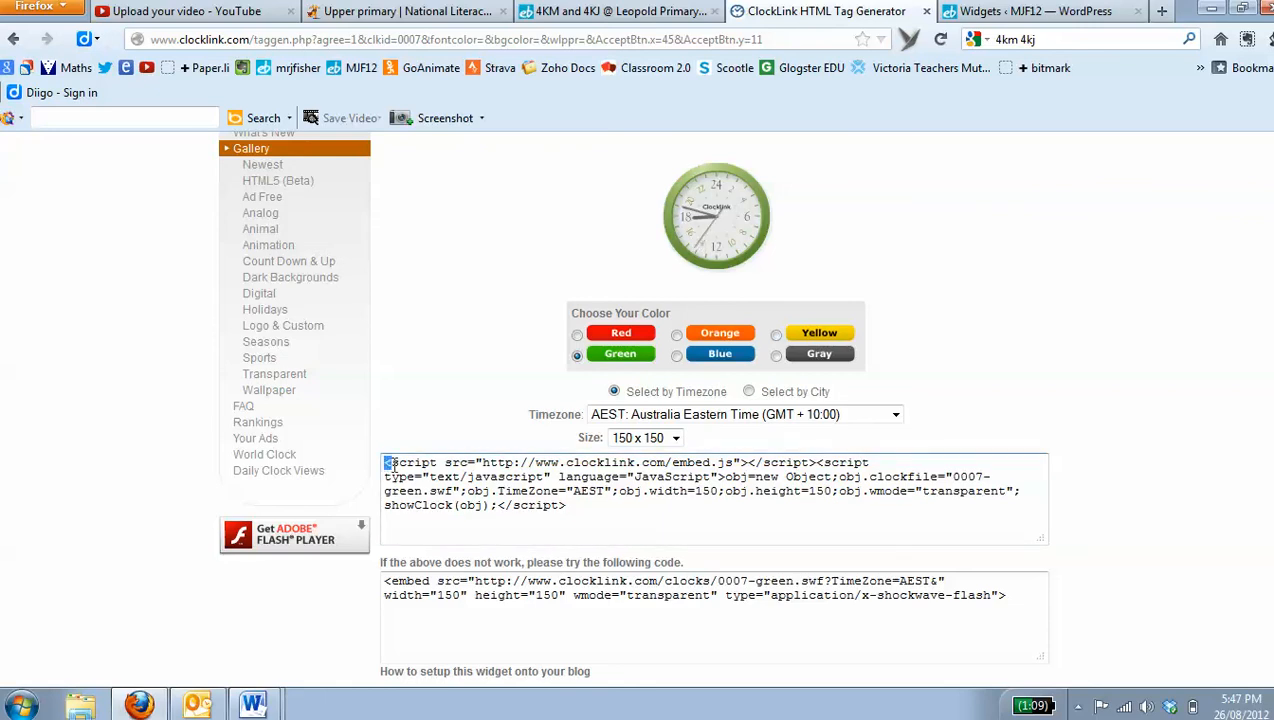
left_click_drag(390, 465, 586, 514)
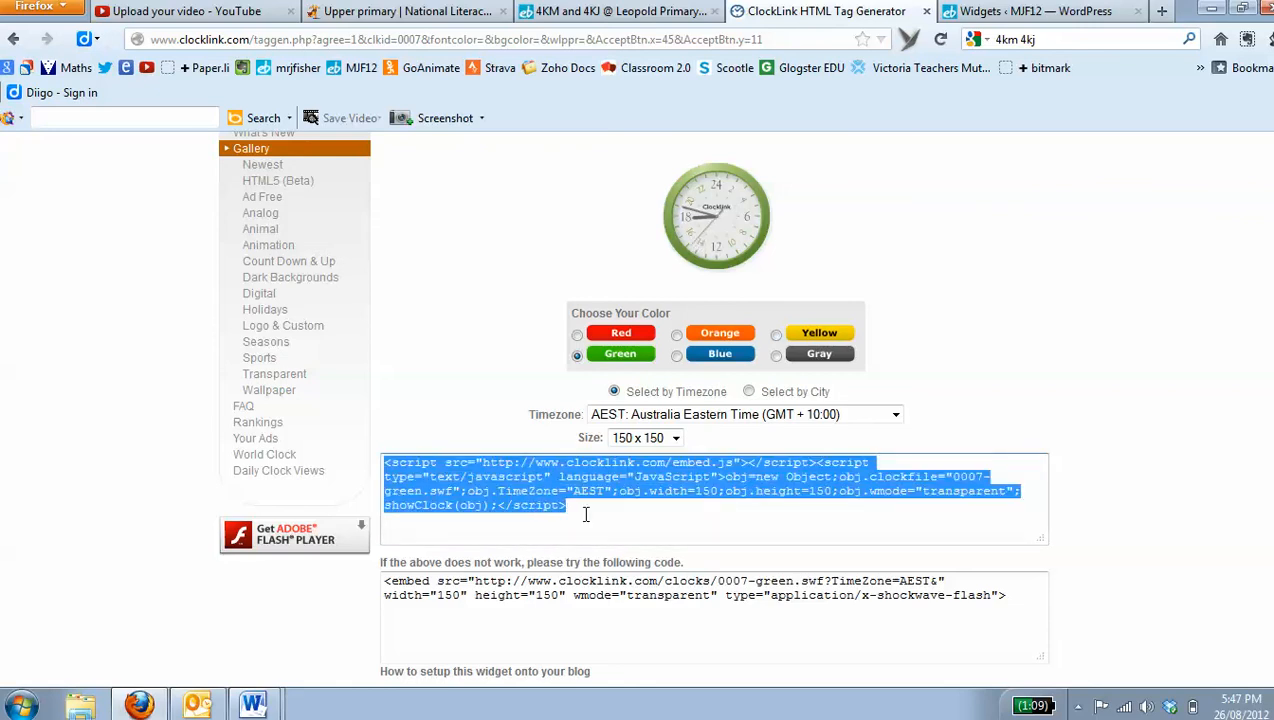
right_click(513, 490)
left_click(561, 265)
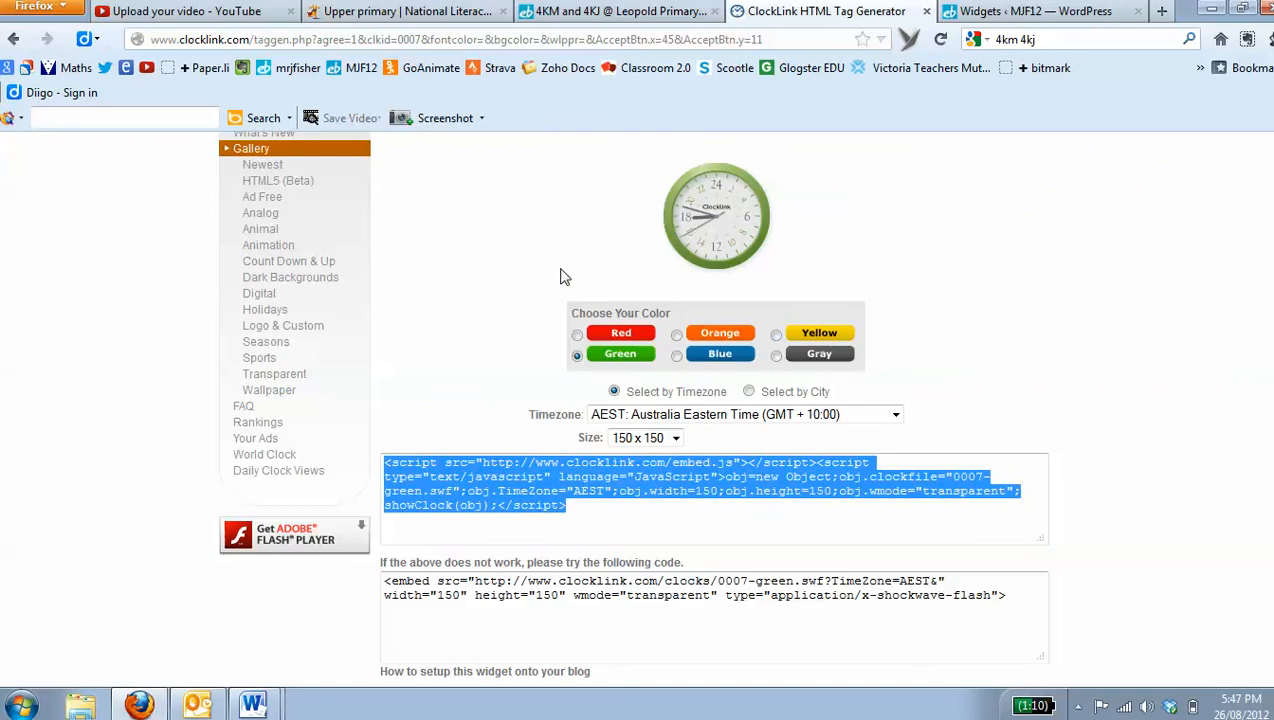
Step: Return to the blog's Widgets page and paste the clock embed code into the new Text widget's body
left_click(1036, 12)
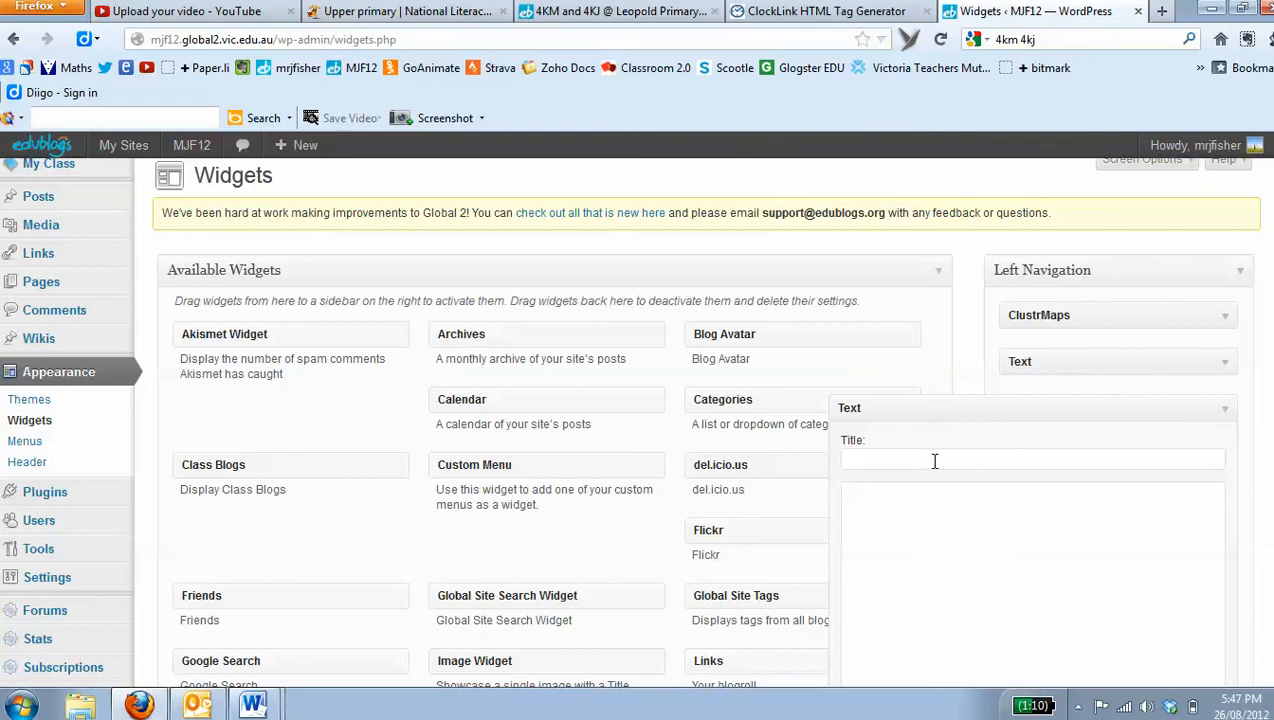
left_click(942, 508)
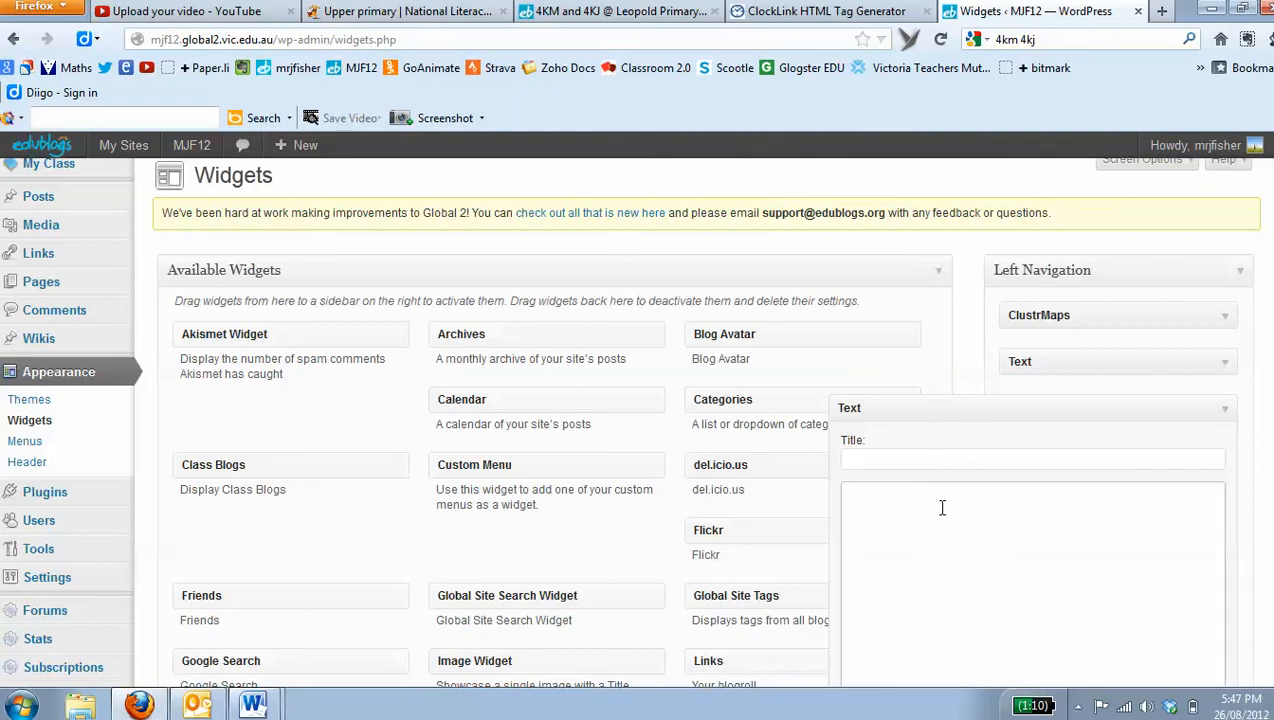
right_click(942, 508)
left_click(955, 300)
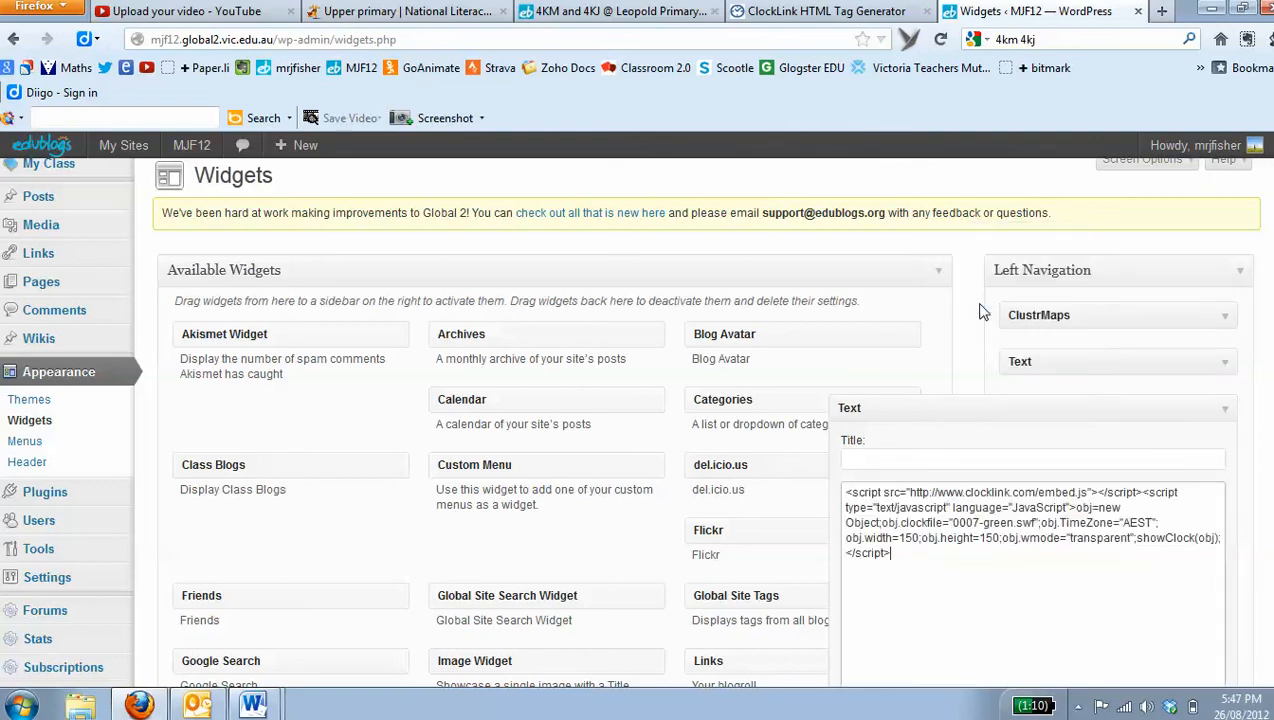
Step: Title the new Text widget containing the clock code "RC Time"
left_click(940, 457)
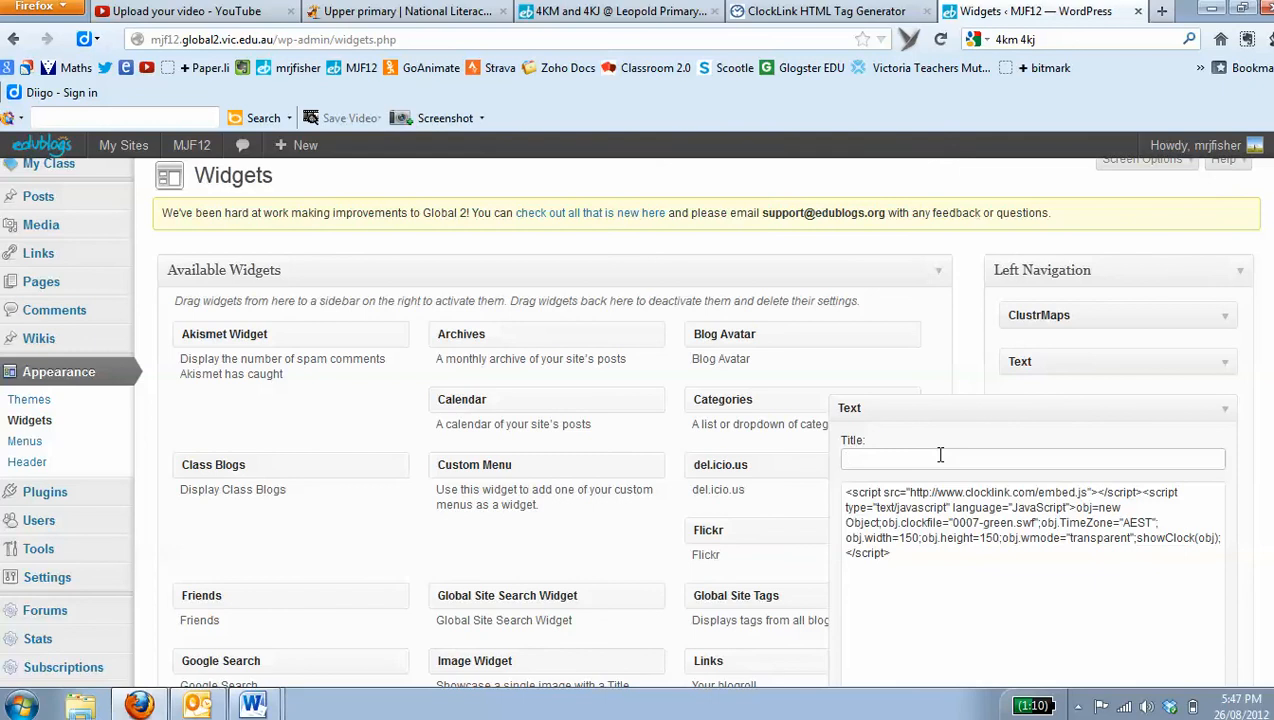
type("R")
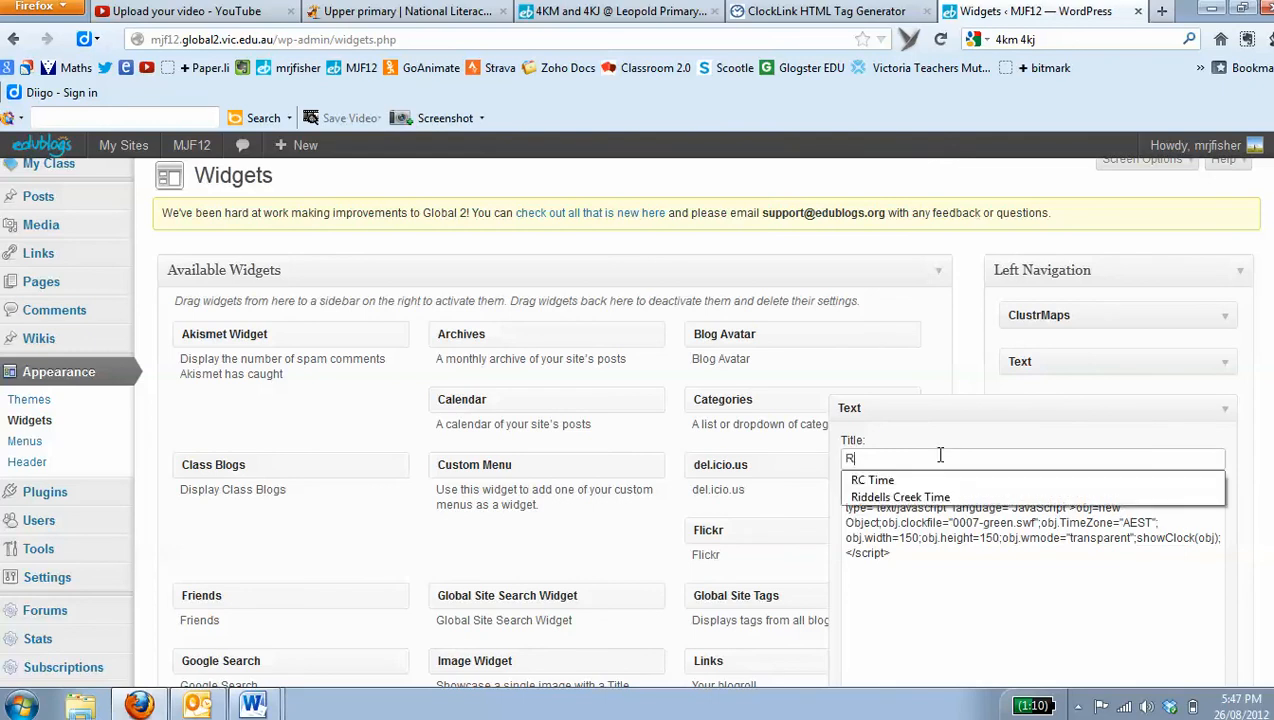
type("C")
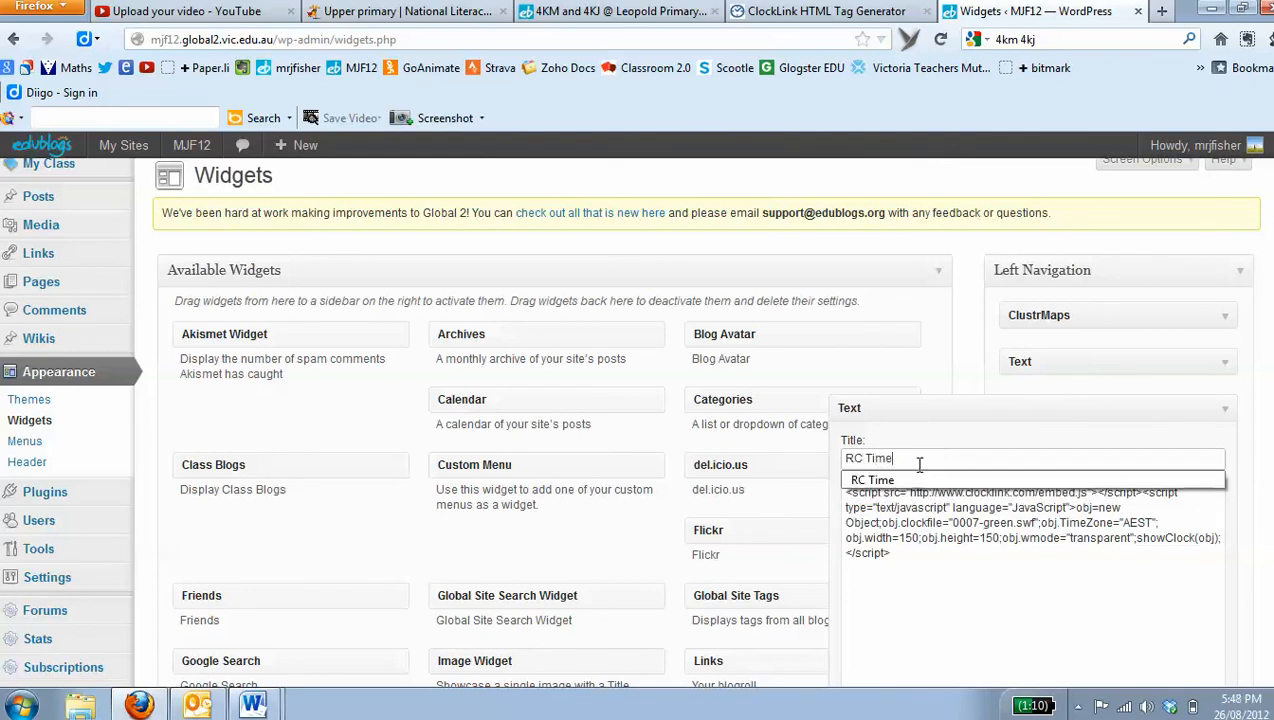
type(" Time")
key("Down")
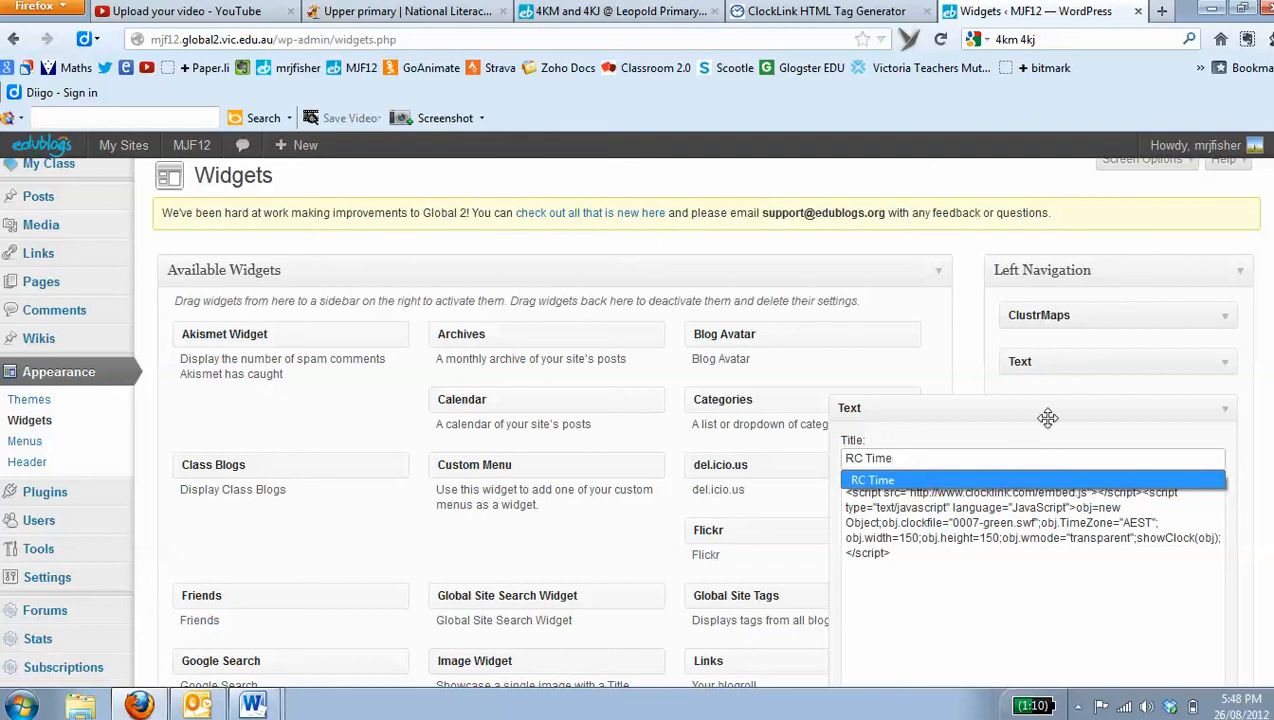
key("Return")
Step: Save the clock's Text widget and collapse it in the Left Navigation area
scroll(1066, 446, "down", 2)
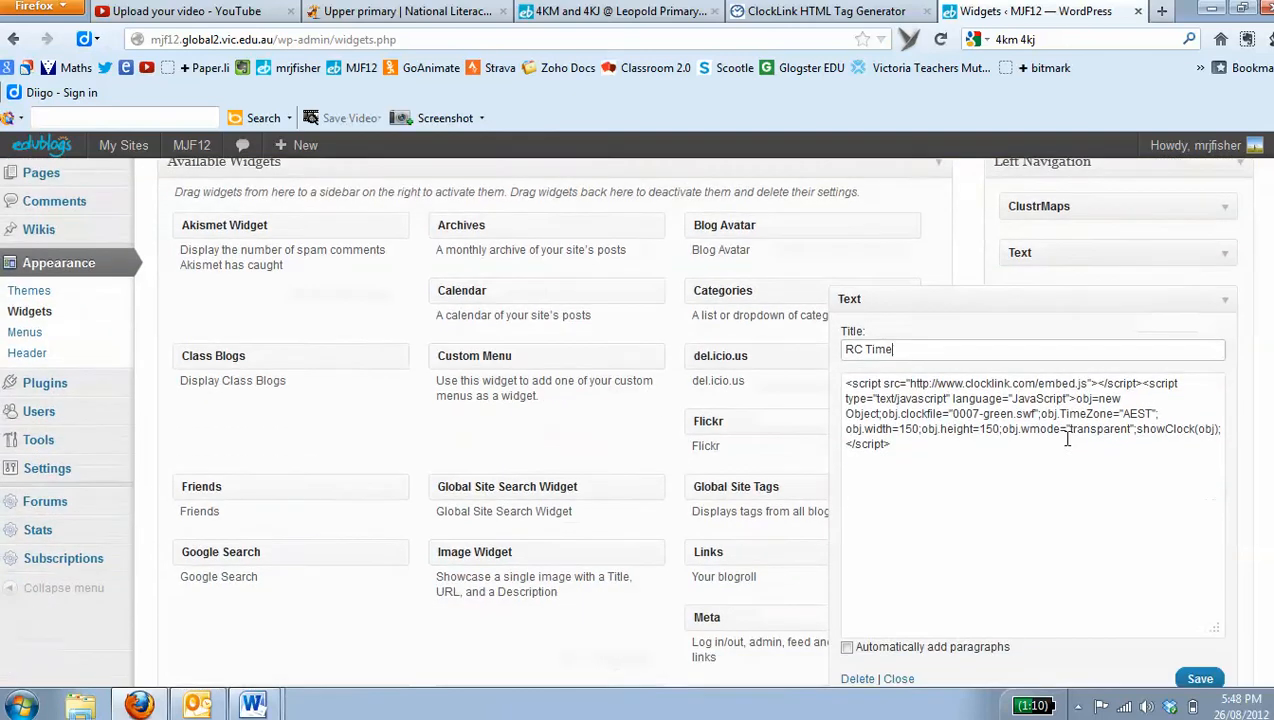
scroll(1066, 440, "down", 2)
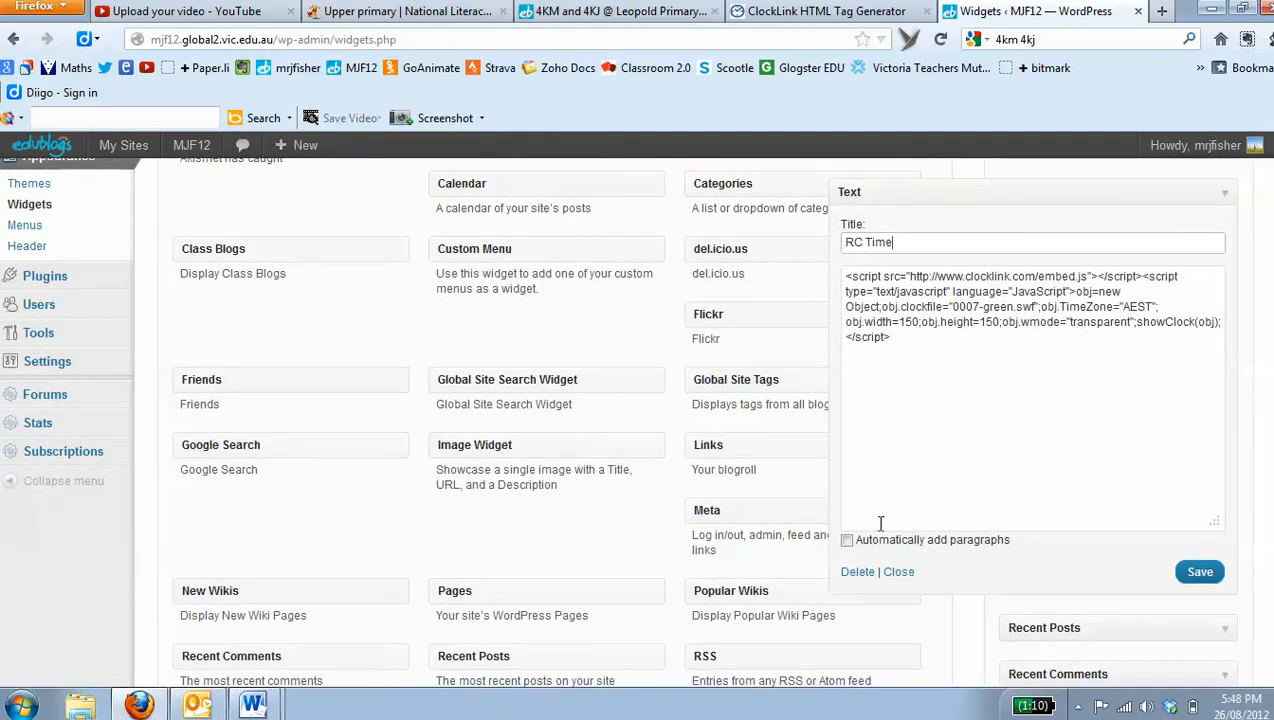
left_click(1190, 570)
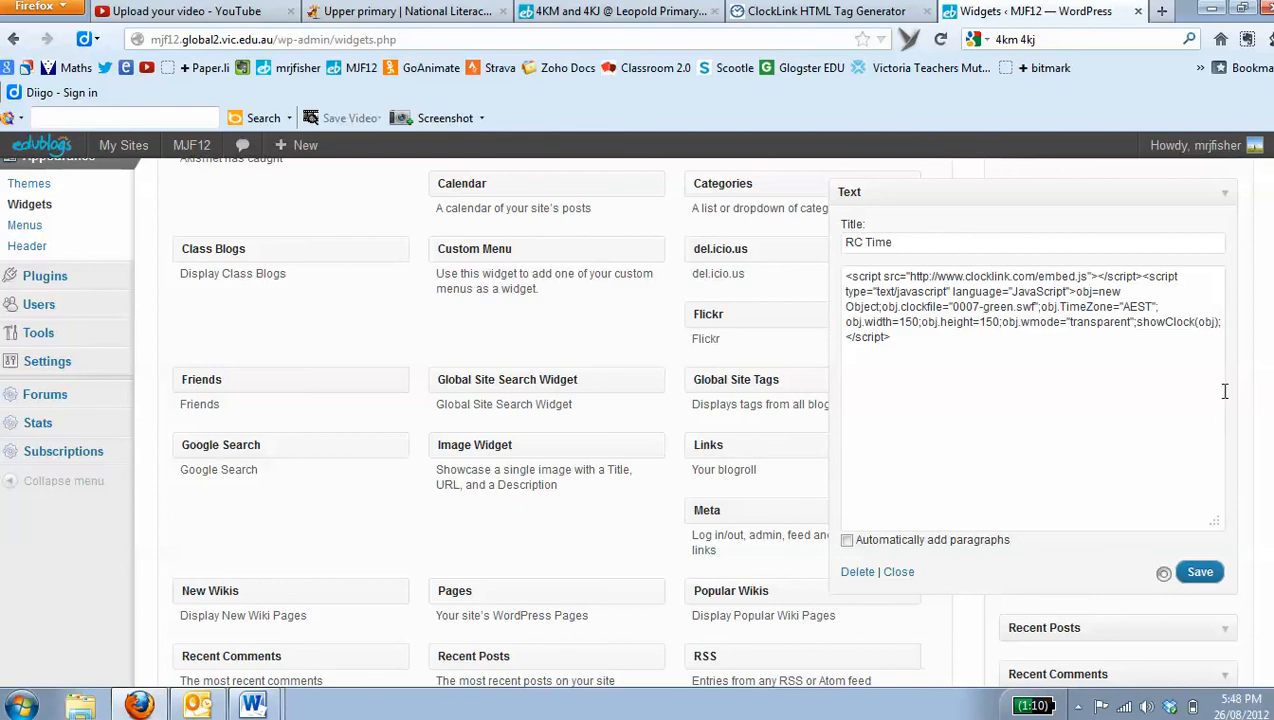
scroll(1224, 390, "up", 4)
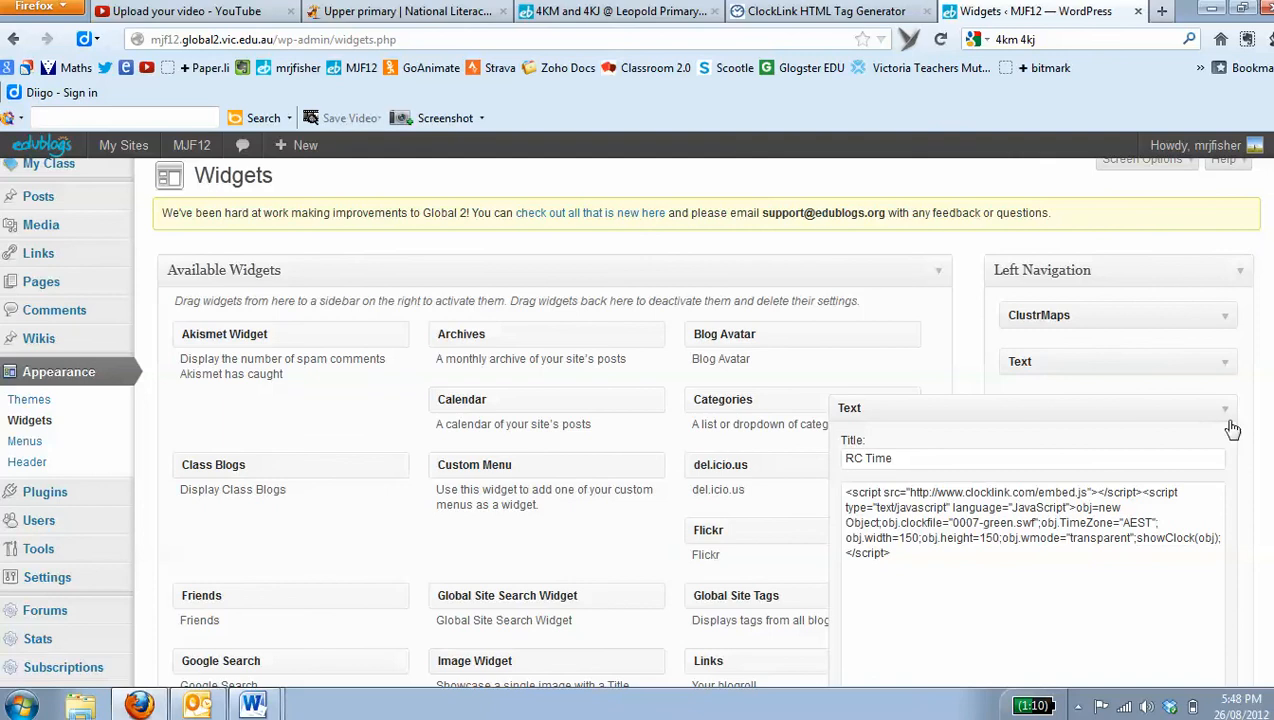
scroll(1190, 415, "down", 4)
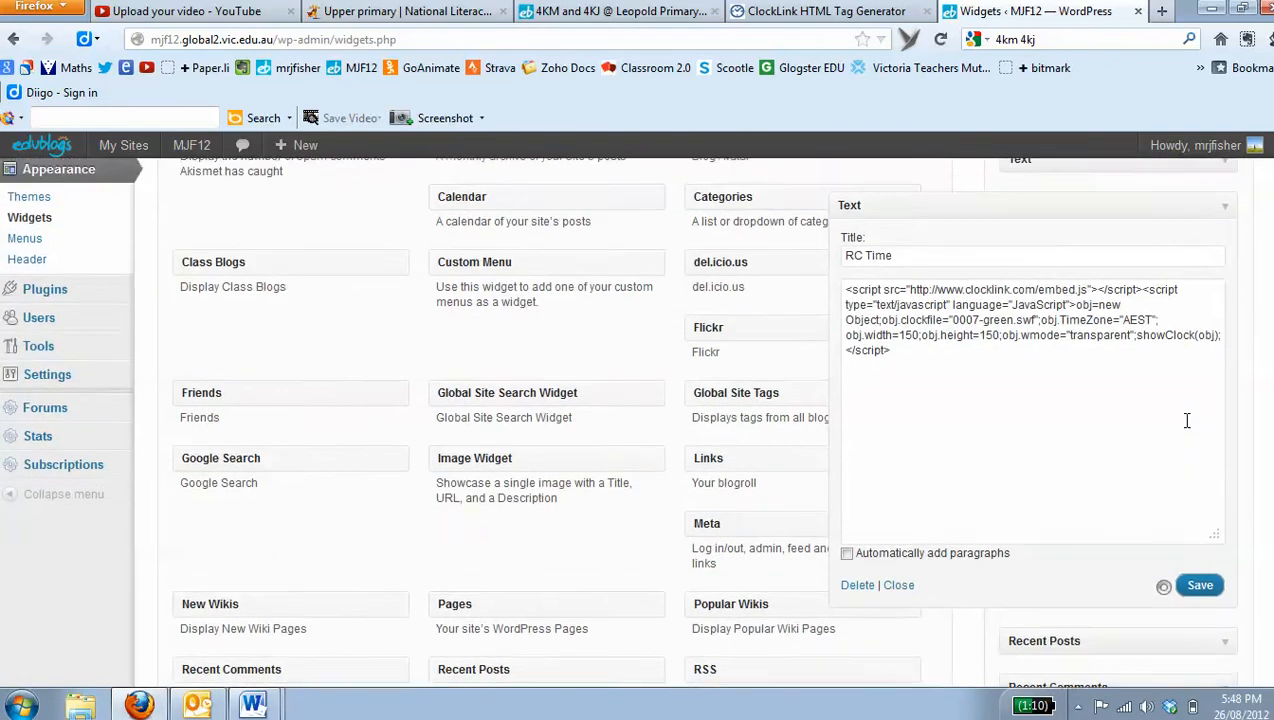
scroll(1187, 420, "up", 2)
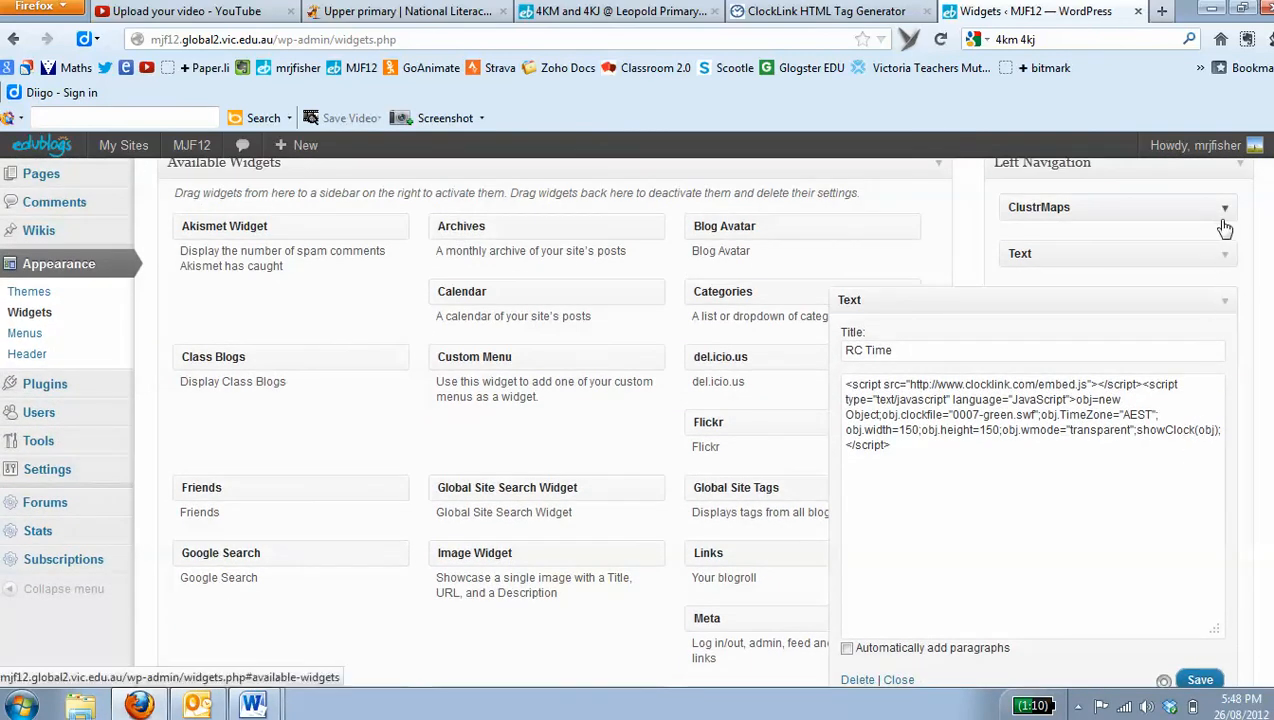
scroll(1137, 510, "down", 2)
scroll(1134, 501, "up", 1)
scroll(1135, 503, "down", 2)
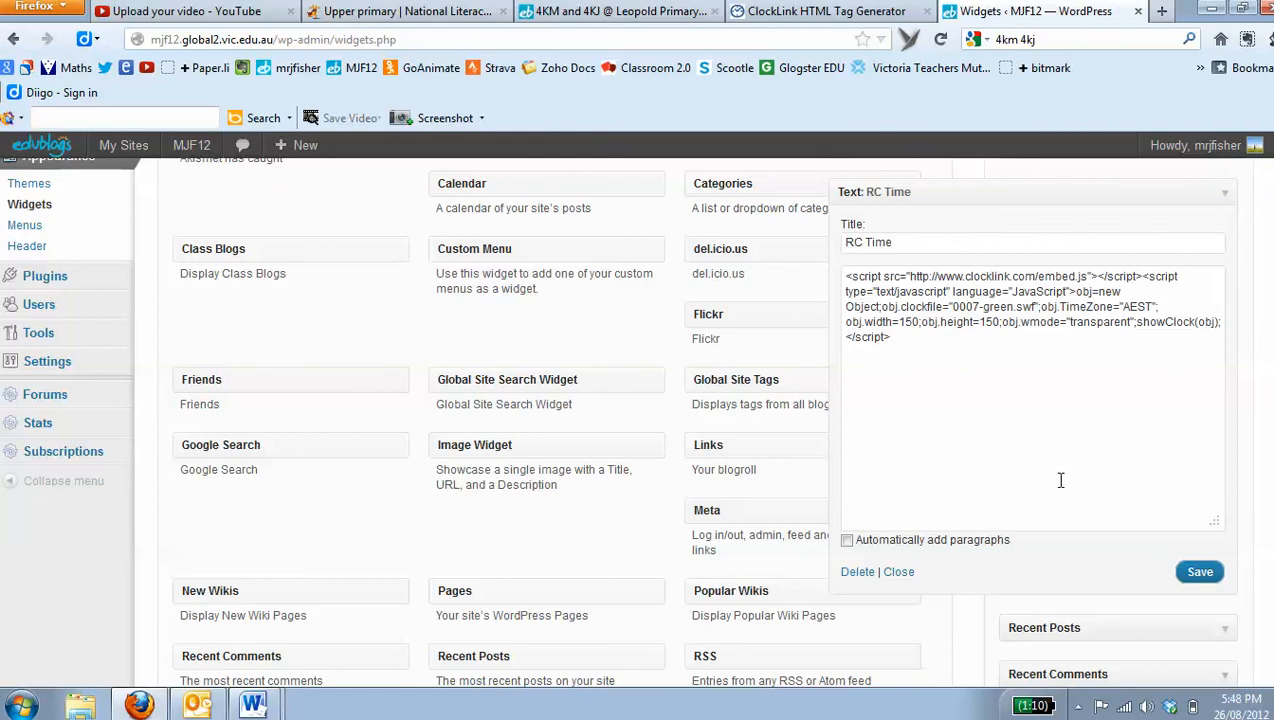
scroll(1078, 483, "up", 2)
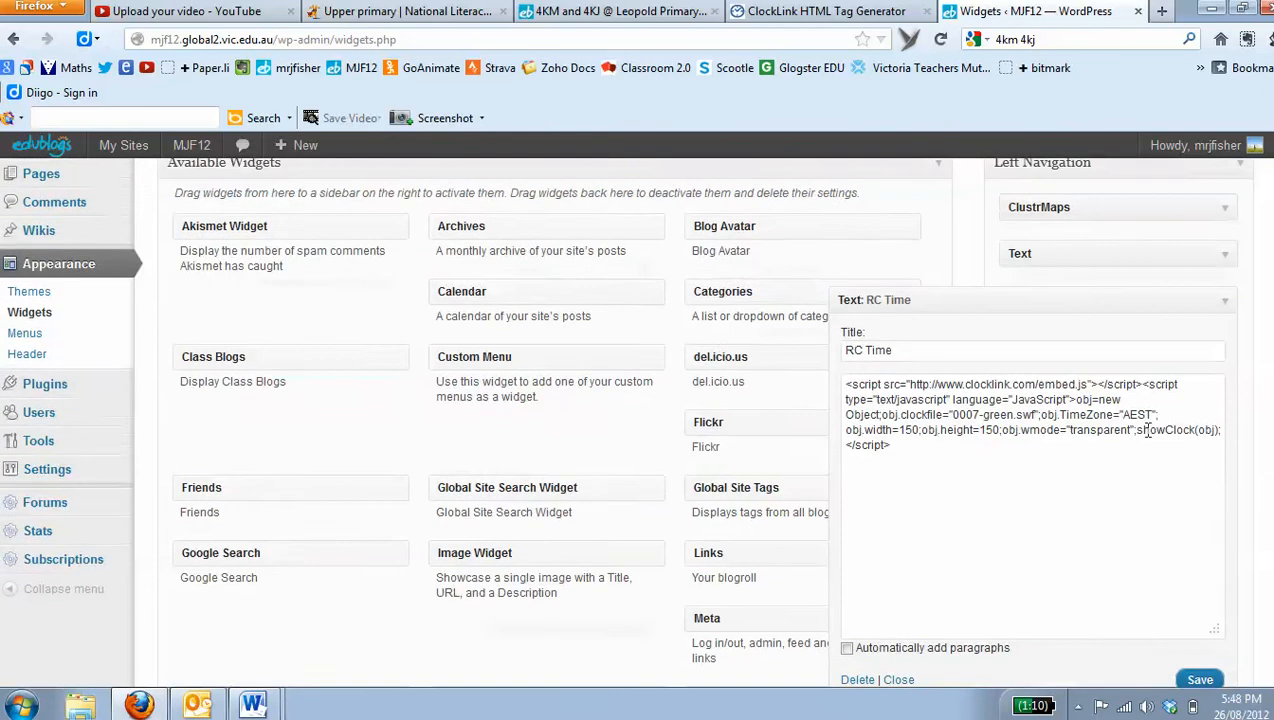
left_click(1226, 308)
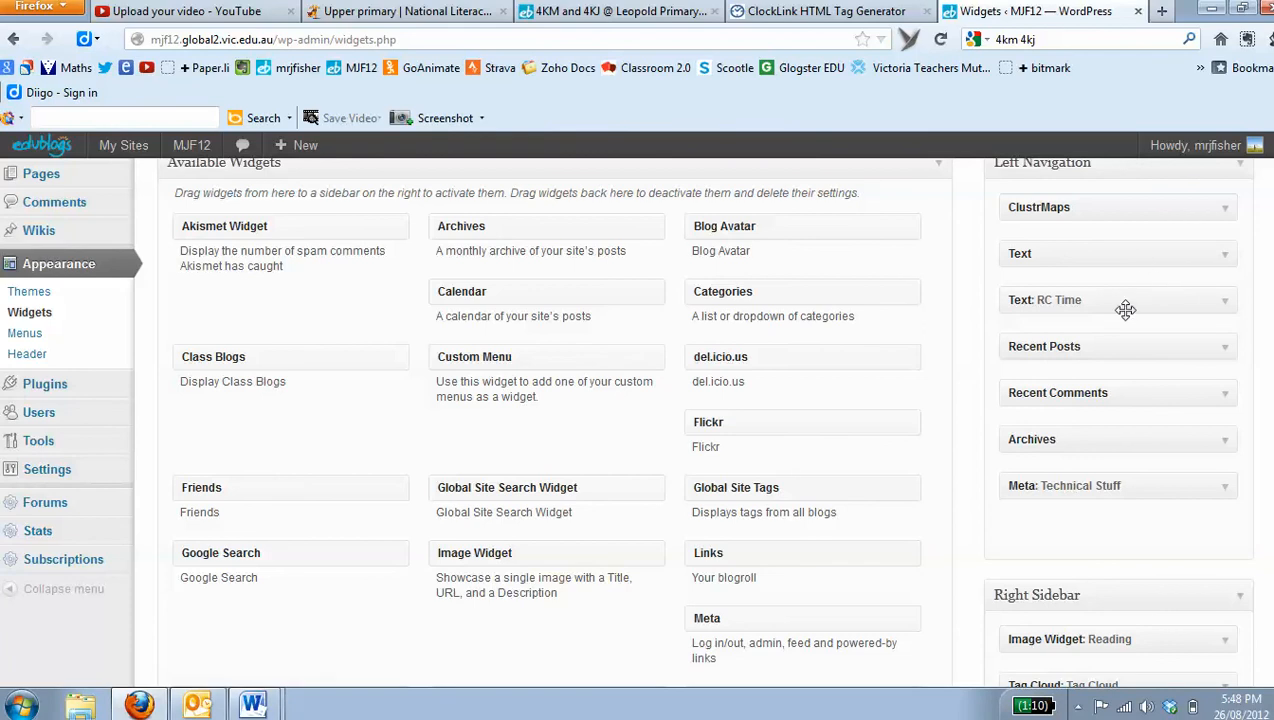
Step: Expand the ClustrMaps widget to view its settings, collapse it again and look over the available widgets
left_click(1226, 212)
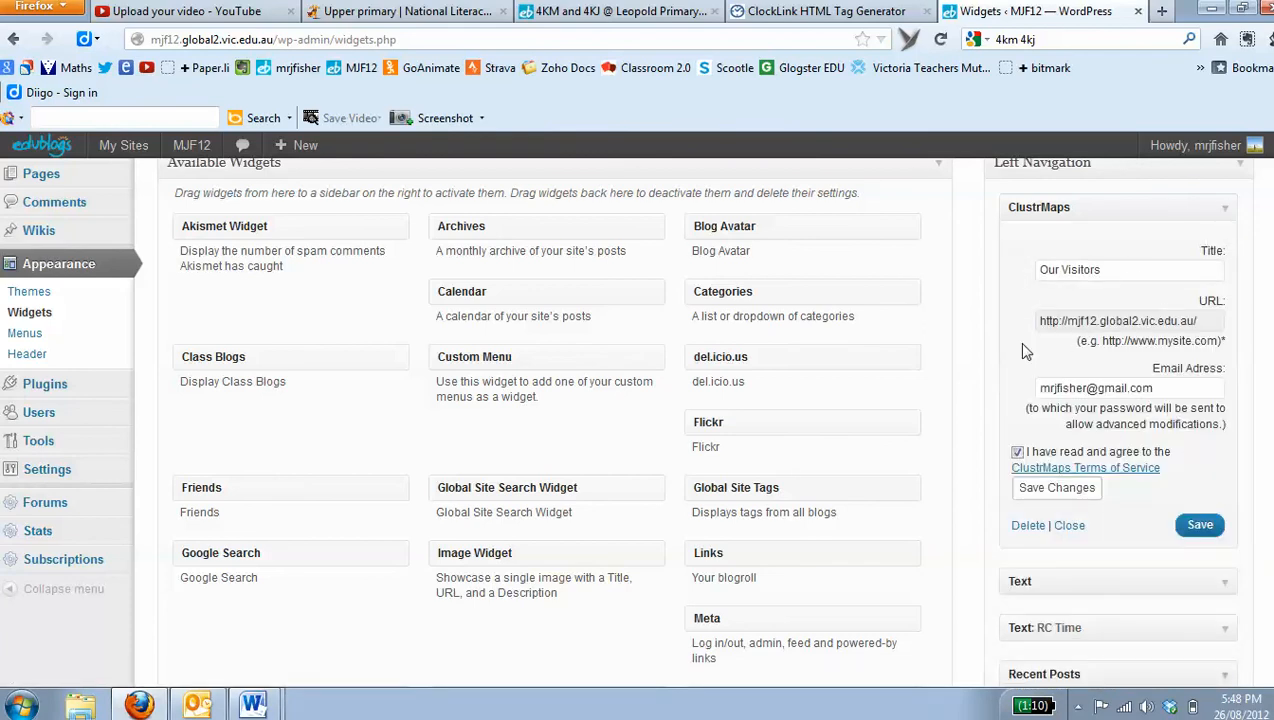
left_click(1226, 212)
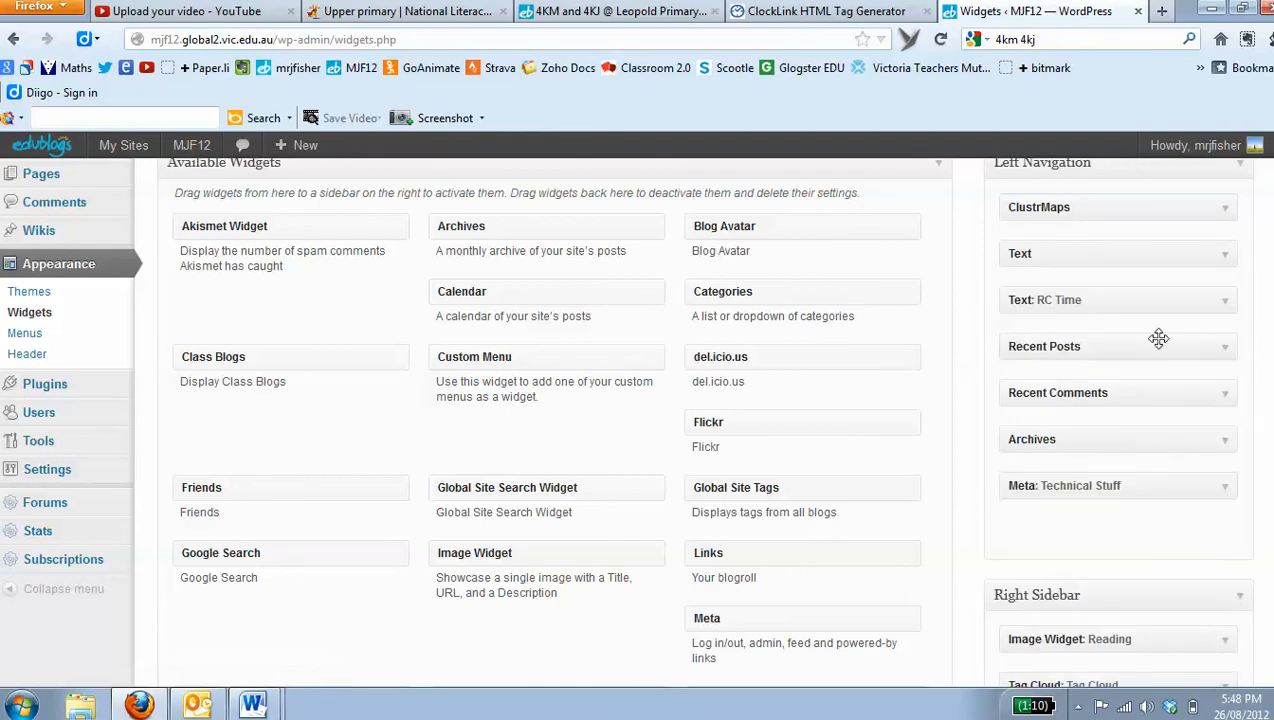
scroll(1100, 446, "down", 3)
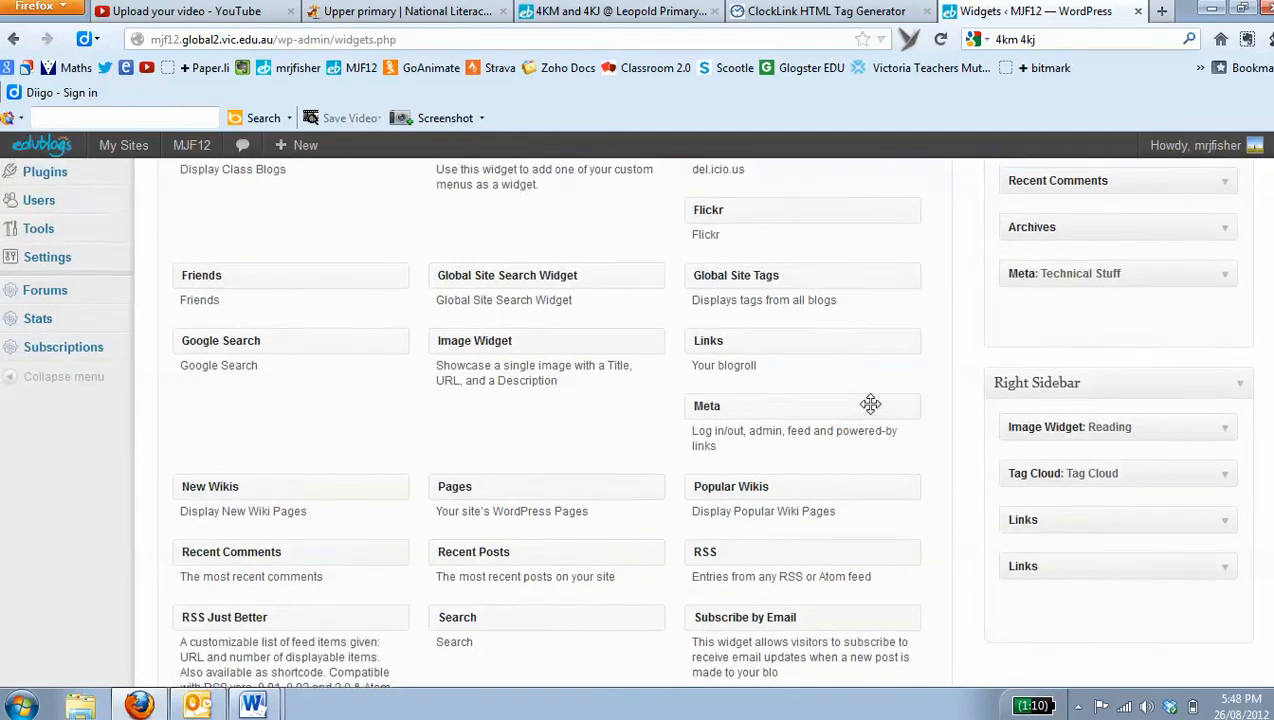
scroll(998, 277, "up", 5)
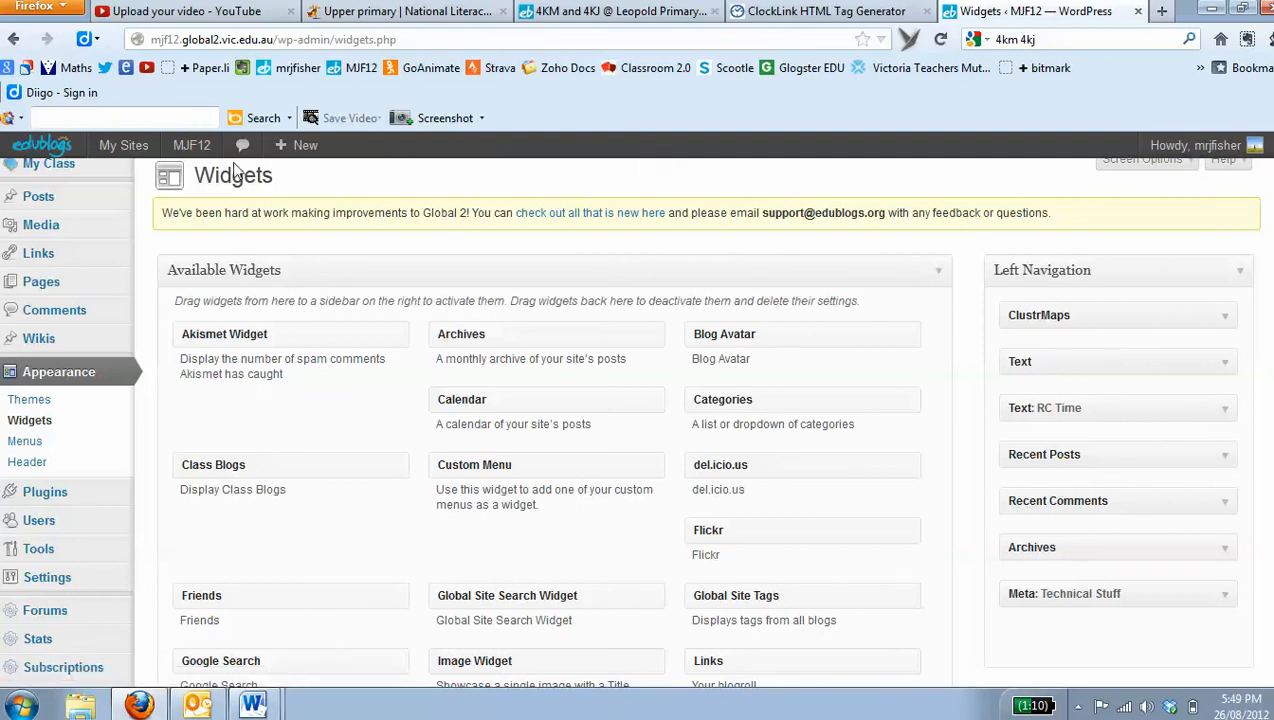
Step: Visit the MJF12 blog and check the RC Time clock in its sidebar
mouse_move(191, 147)
left_click(205, 180)
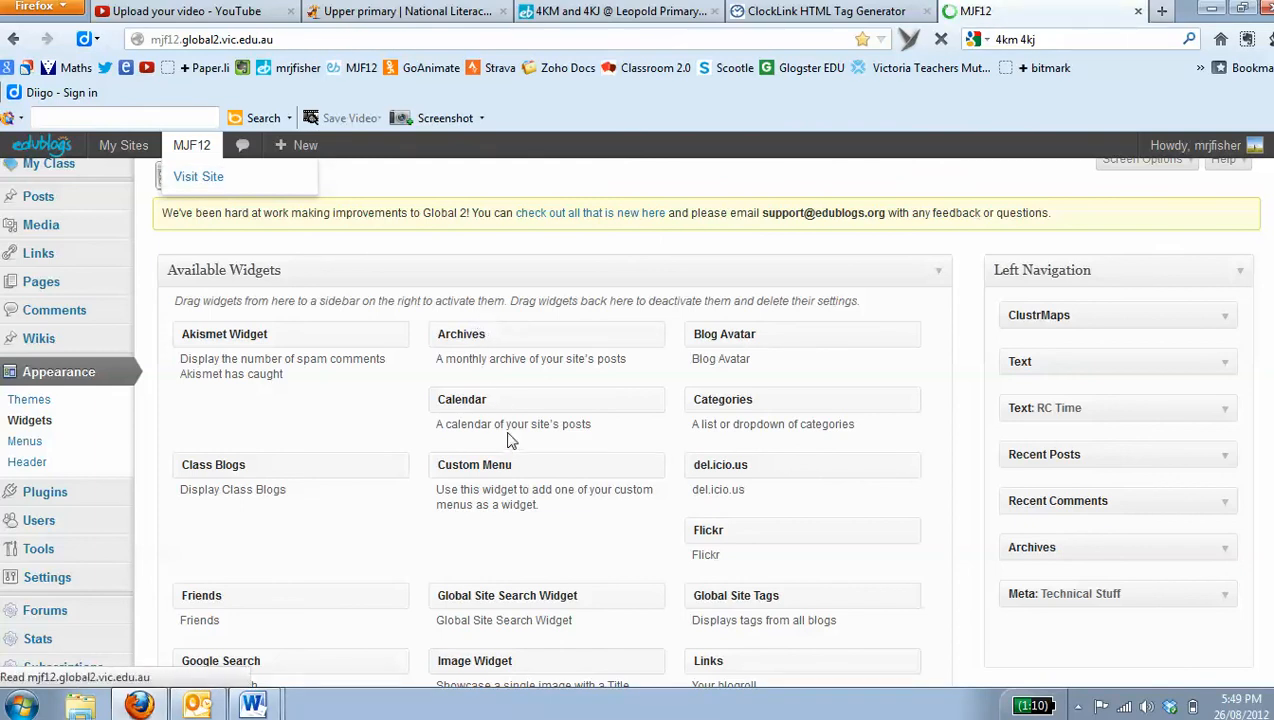
scroll(510, 441, "down", 6)
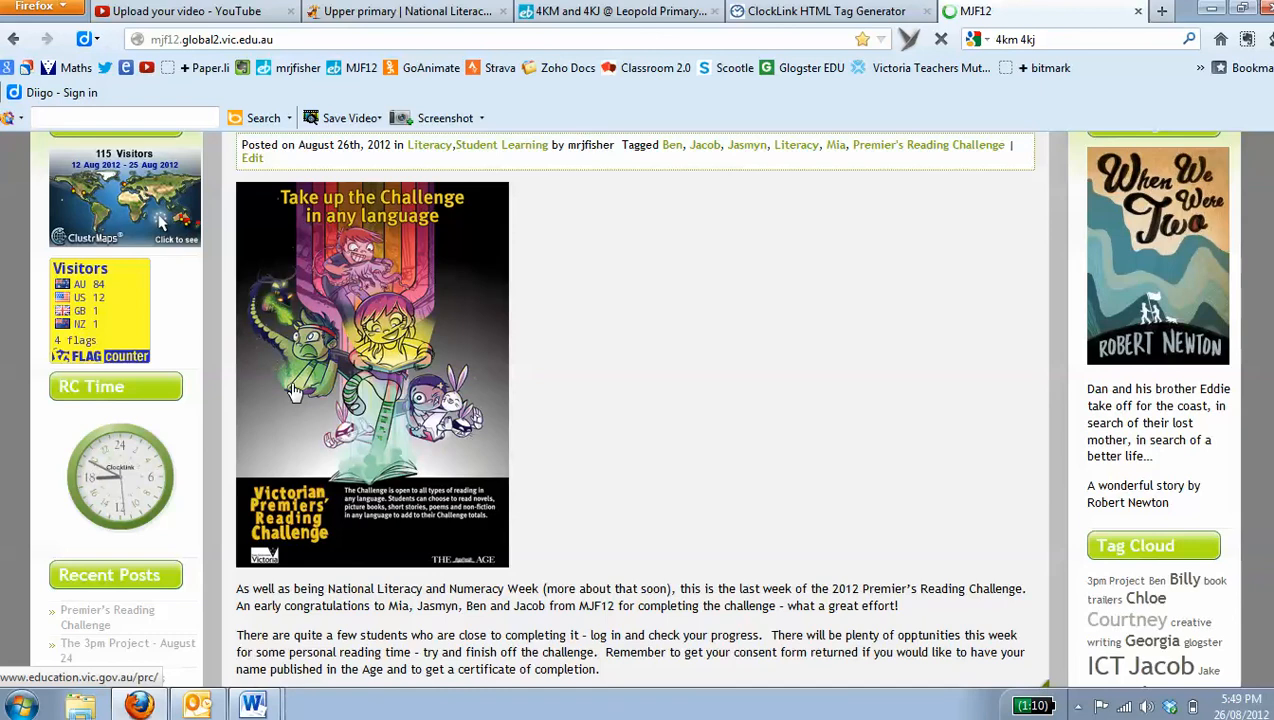
left_click(38, 703)
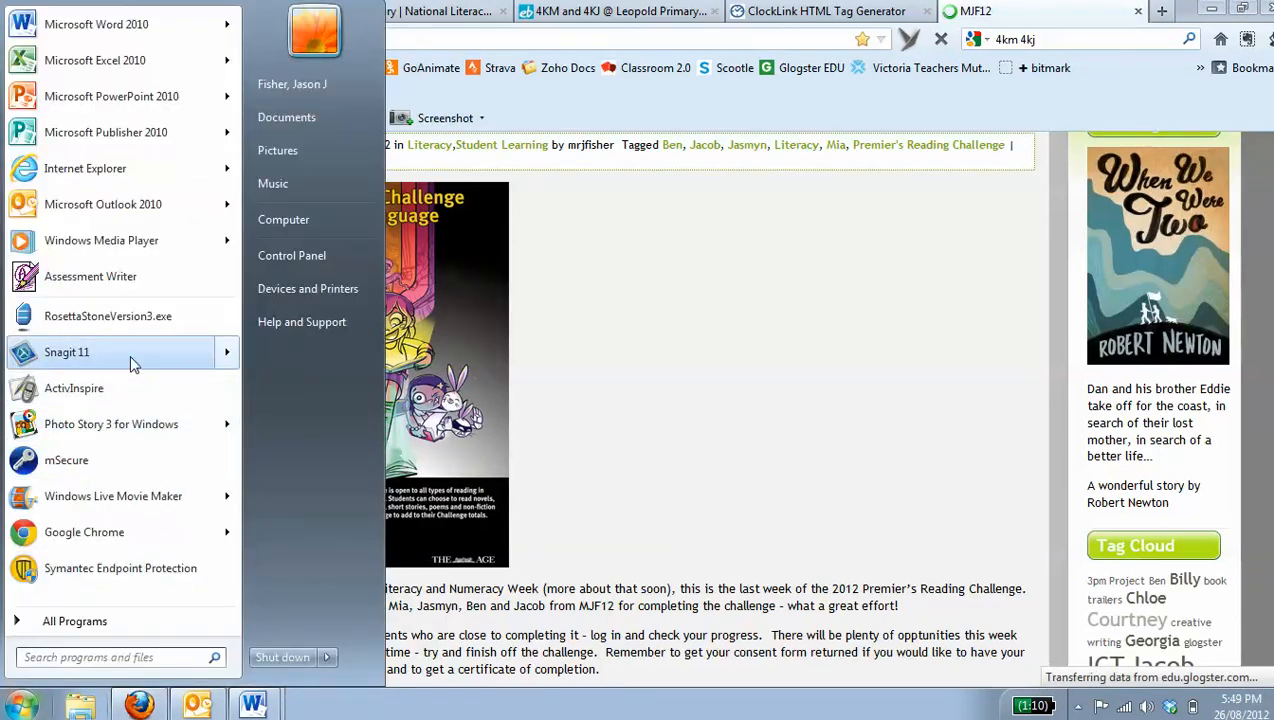